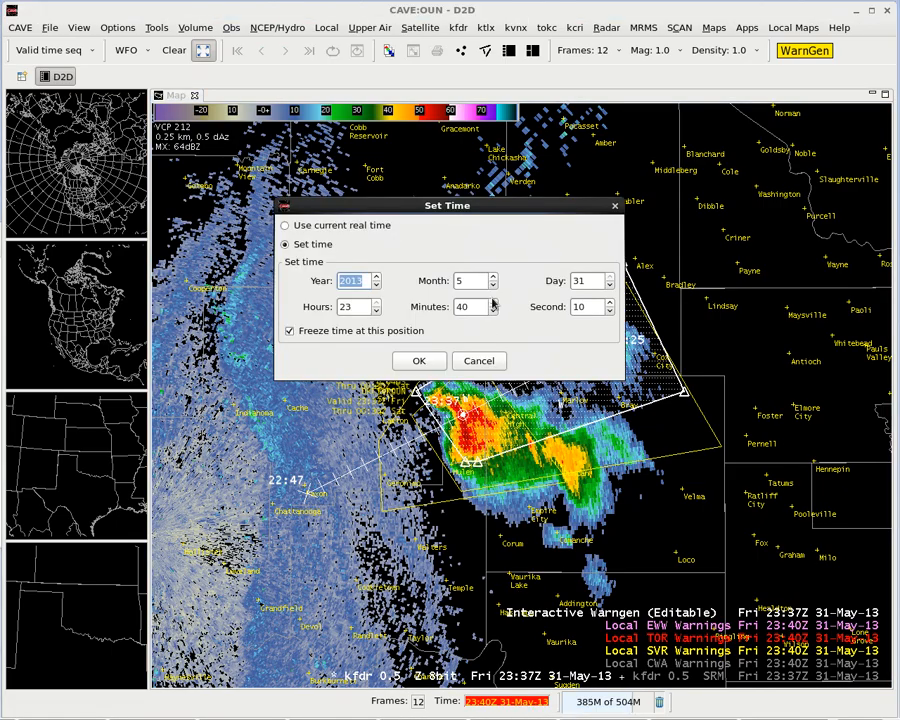
- Set the frozen display time's minutes to 59 and apply it
{"action": "left_click", "coordinate": [492, 306]}
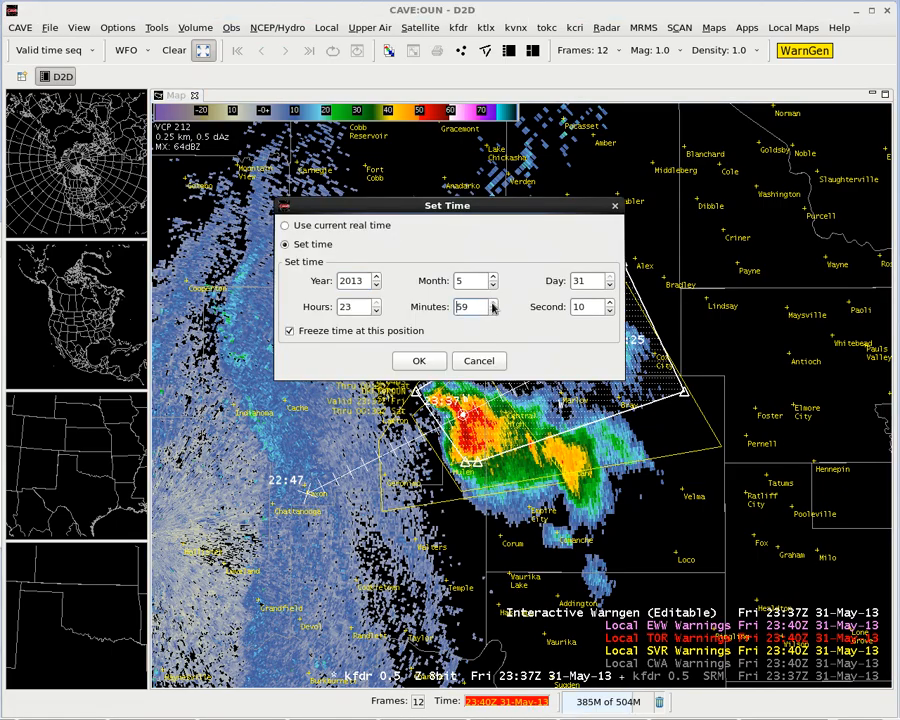
{"action": "left_click", "coordinate": [419, 361]}
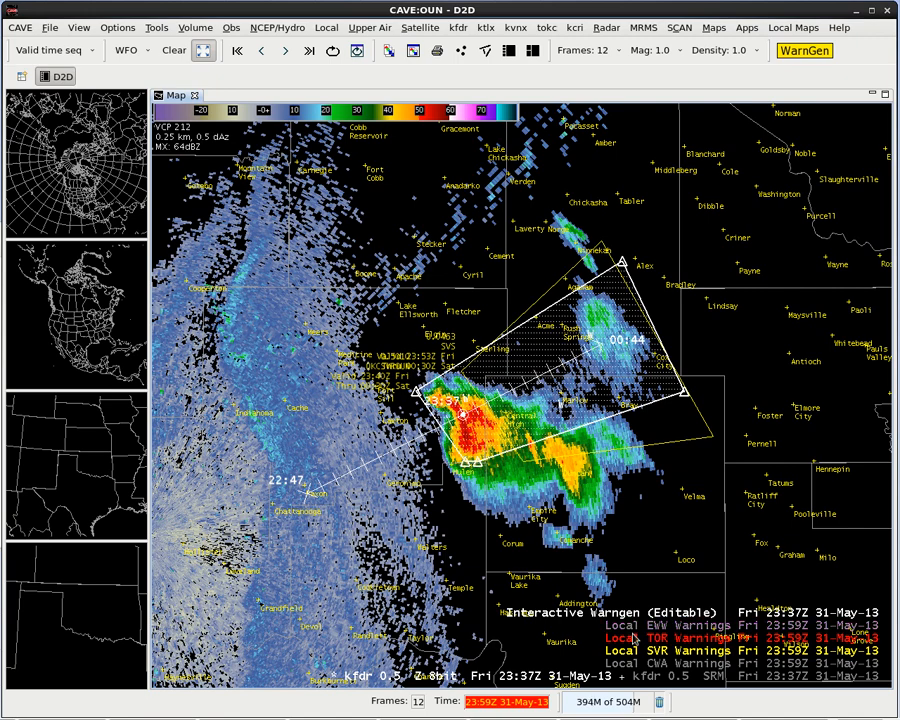
- Hide the local TOR and SVR warning overlays, and swap the radar map with the Northern Hemisphere pane and back to refresh it
{"action": "left_click", "coordinate": [622, 641]}
{"action": "left_click", "coordinate": [625, 652]}
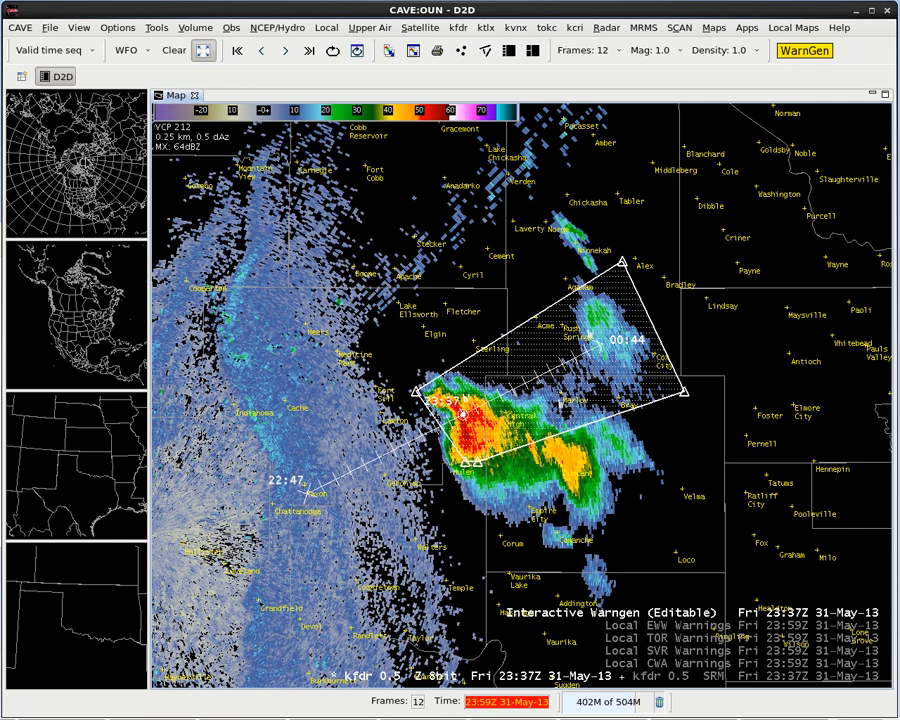
{"action": "right_click", "coordinate": [86, 163]}
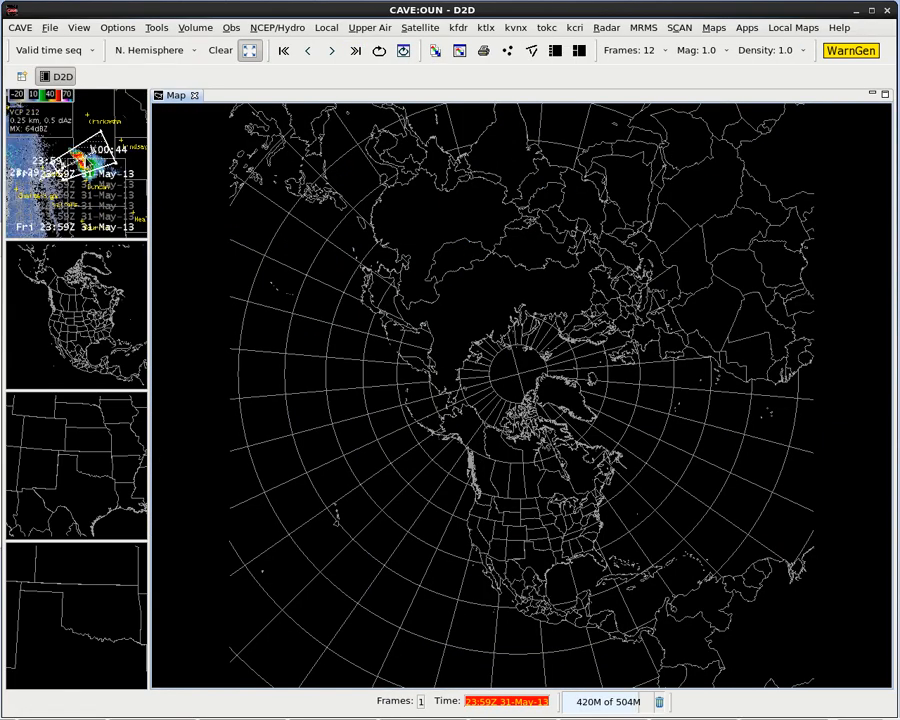
{"action": "right_click", "coordinate": [86, 163]}
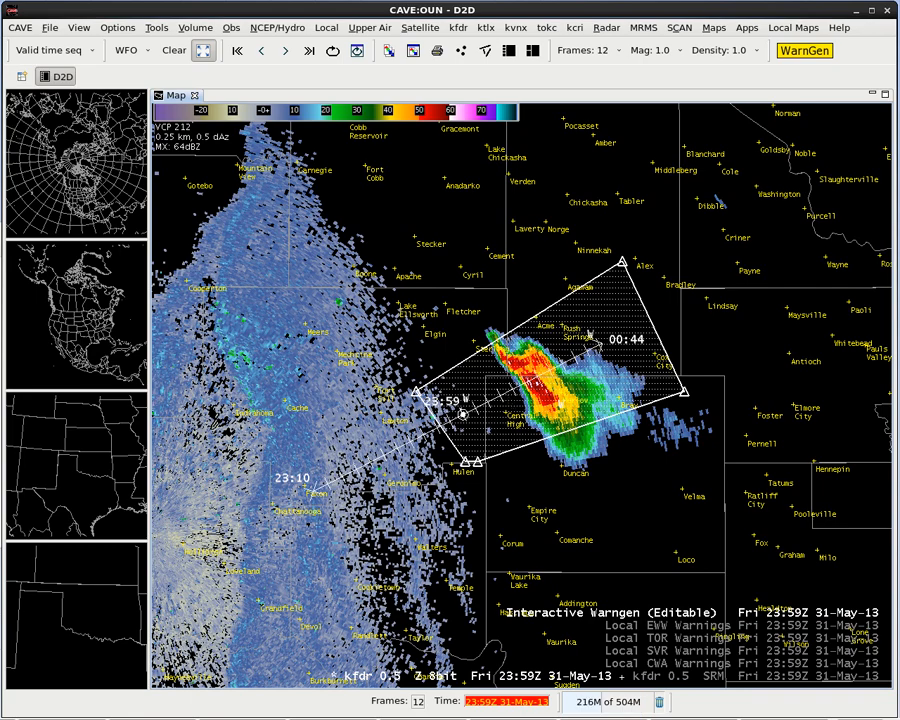
- Bring WarnGen into view and set up a Severe Weather Statement as the follow-up CON-KOUN.SV.W.5010
{"action": "left_click_drag", "start_coordinate": [0, 125], "coordinate": [229, 99]}
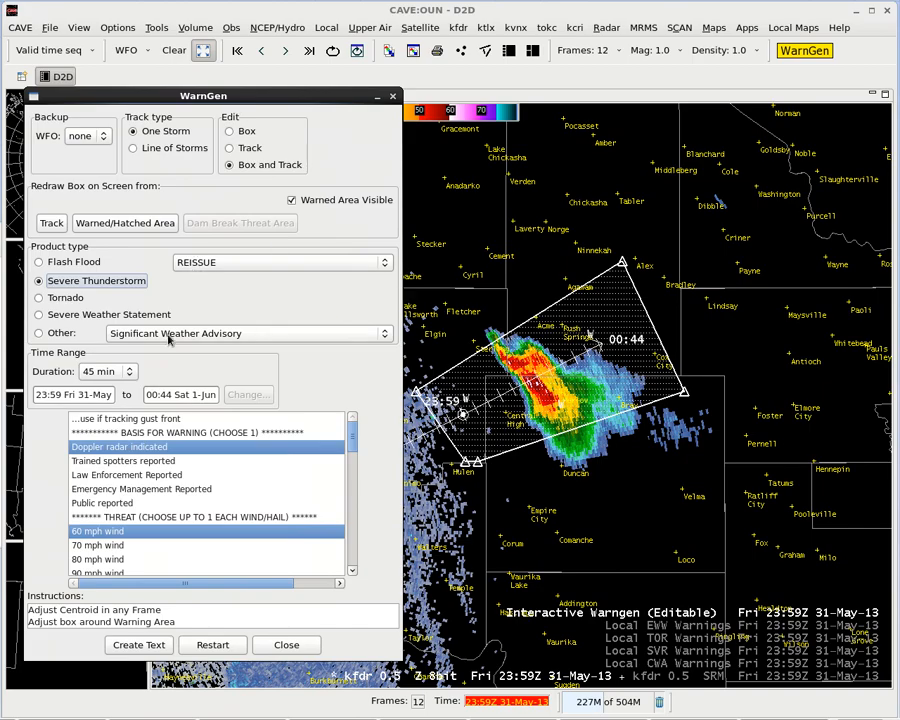
{"action": "left_click", "coordinate": [39, 315]}
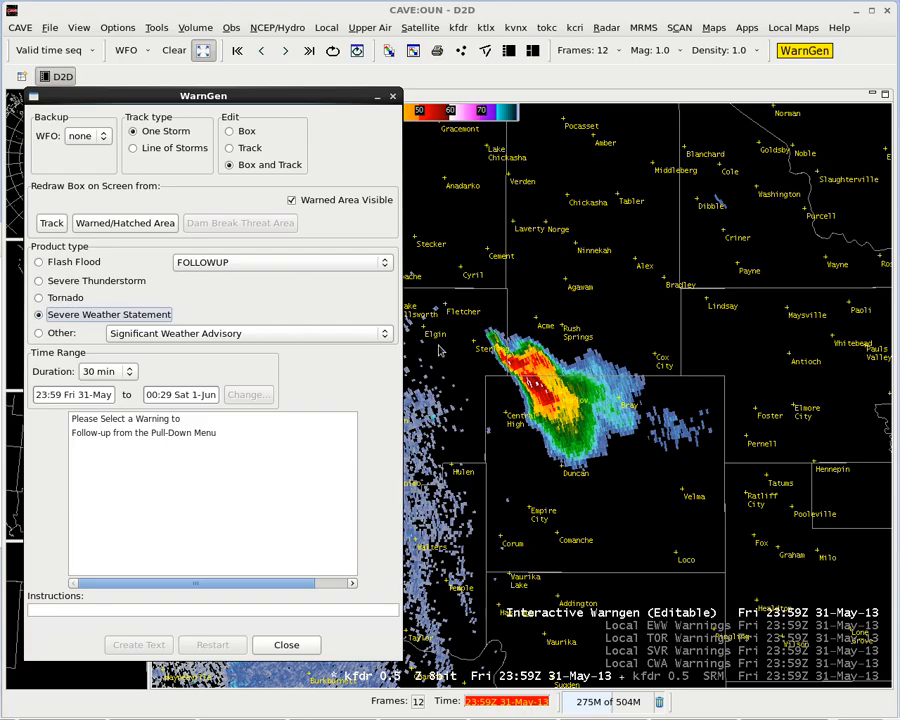
{"action": "left_click", "coordinate": [355, 262]}
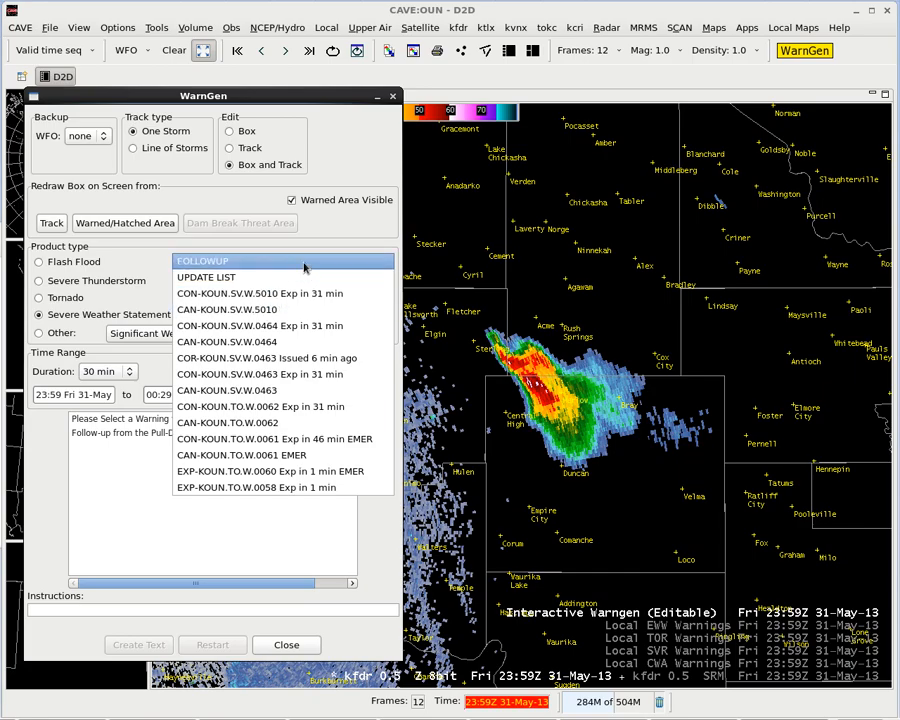
{"action": "left_click", "coordinate": [318, 101]}
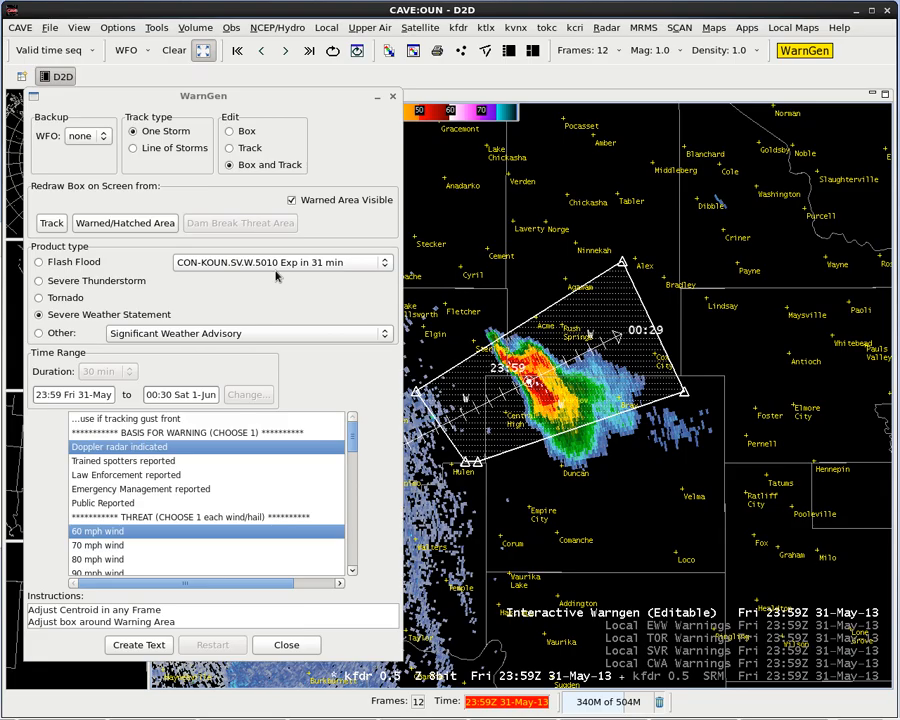
{"action": "left_click", "coordinate": [325, 269]}
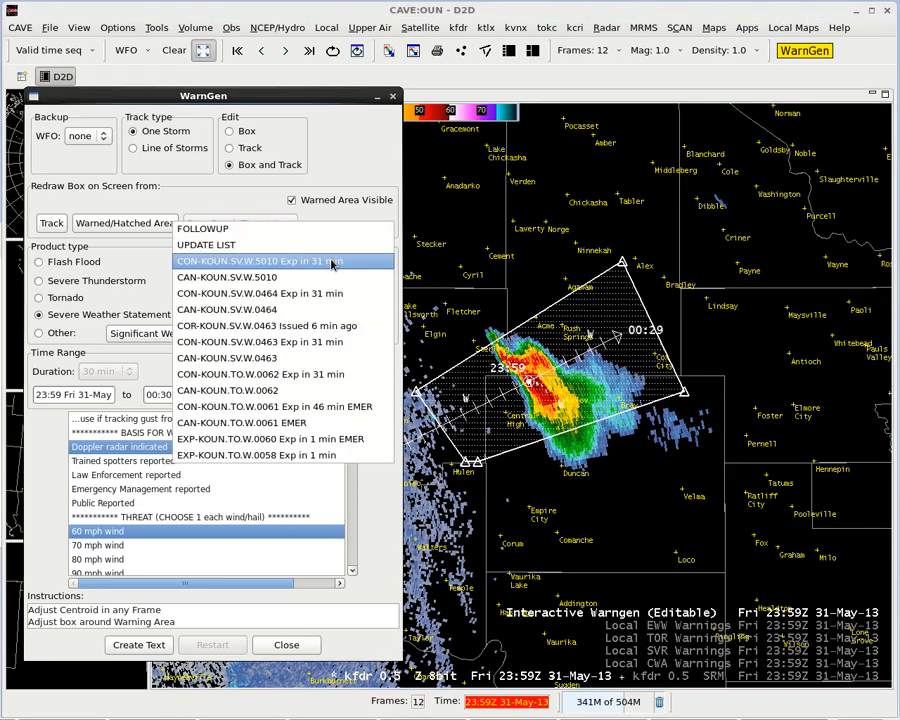
{"action": "left_click", "coordinate": [332, 262]}
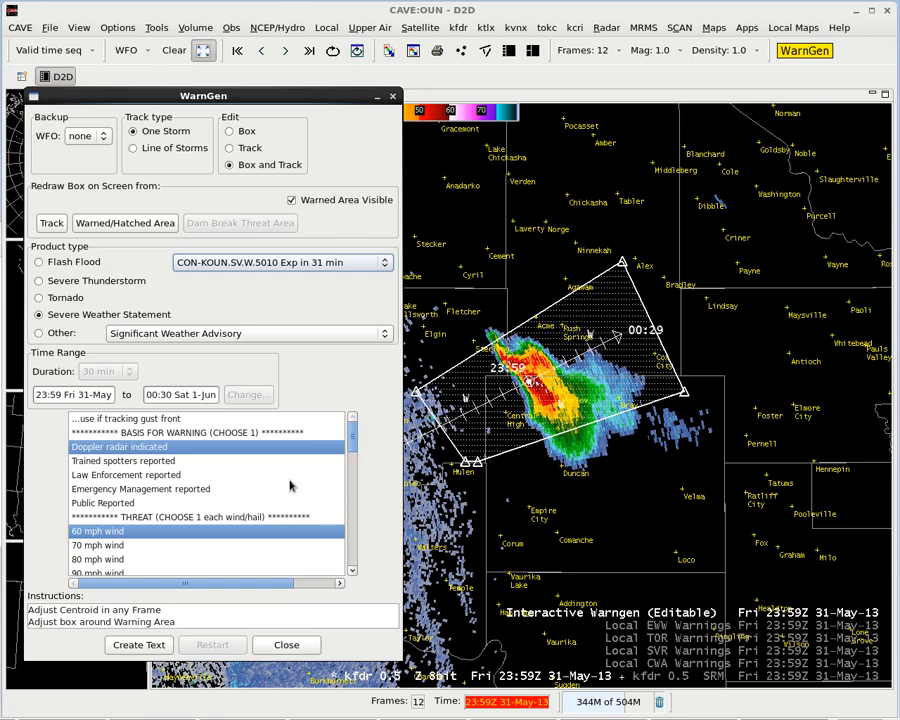
- Set the warning basis to Trained spotters reported and the hail threat to Baseball size hail (2 3/4")
{"action": "left_click", "coordinate": [168, 461]}
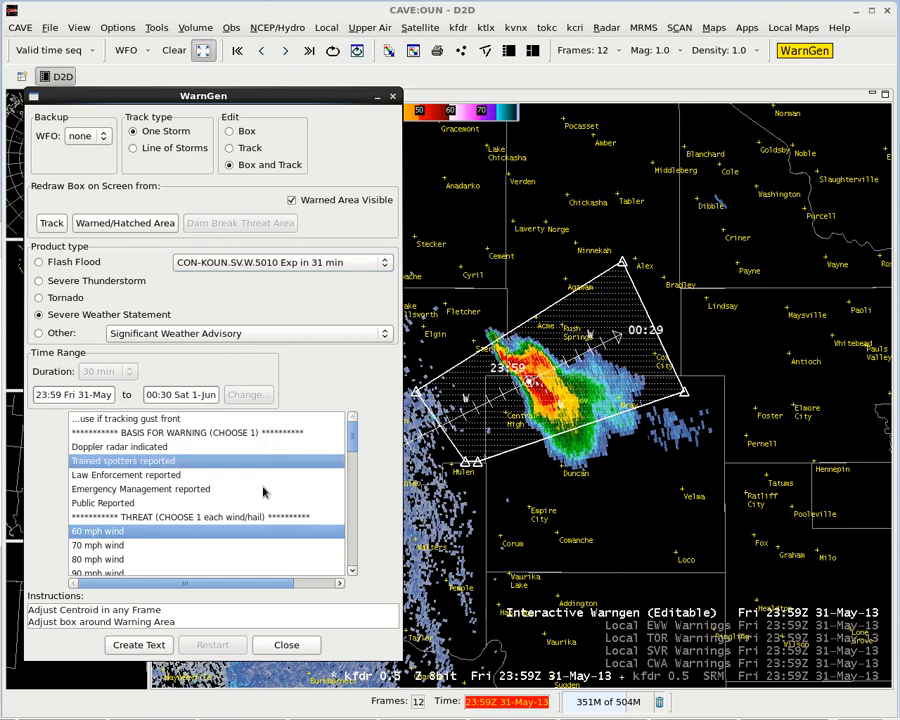
{"action": "scroll", "coordinate": [345, 452], "scroll_direction": "down", "scroll_amount": 3}
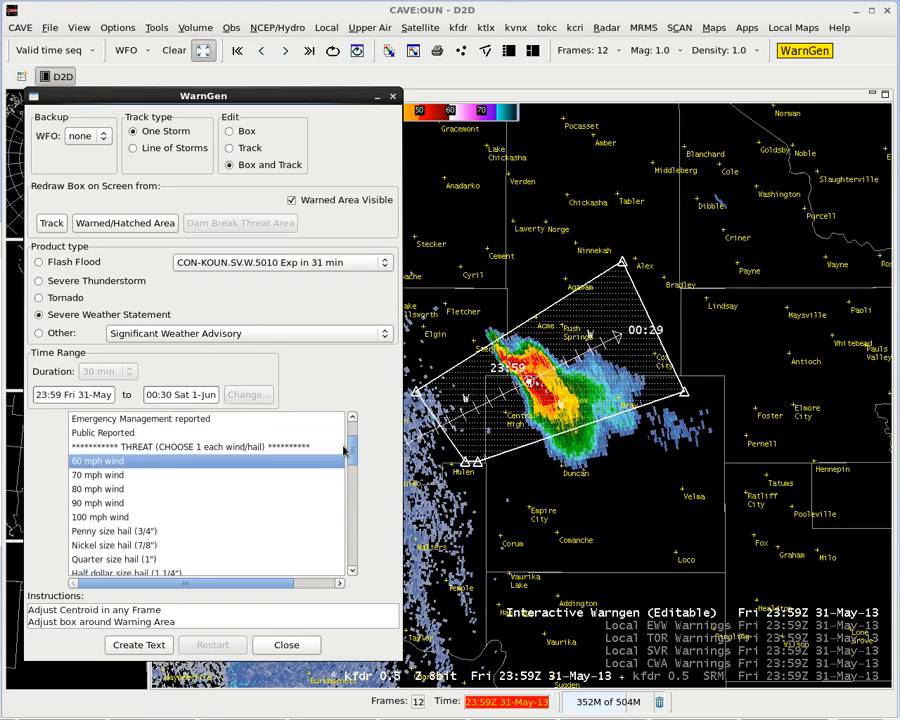
{"action": "left_click_drag", "start_coordinate": [340, 450], "coordinate": [335, 474]}
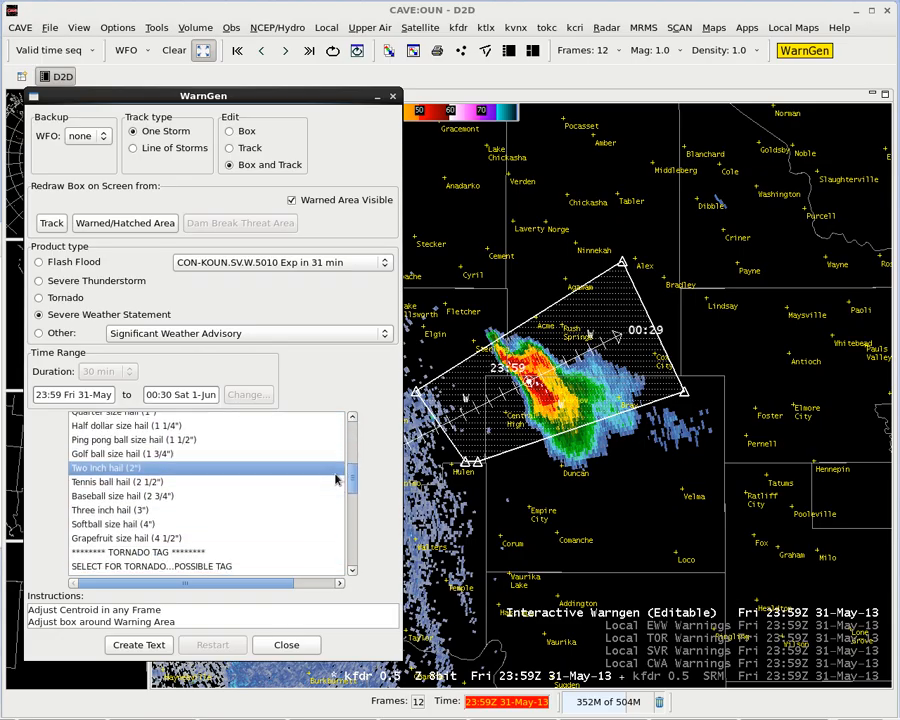
{"action": "left_click", "coordinate": [170, 501]}
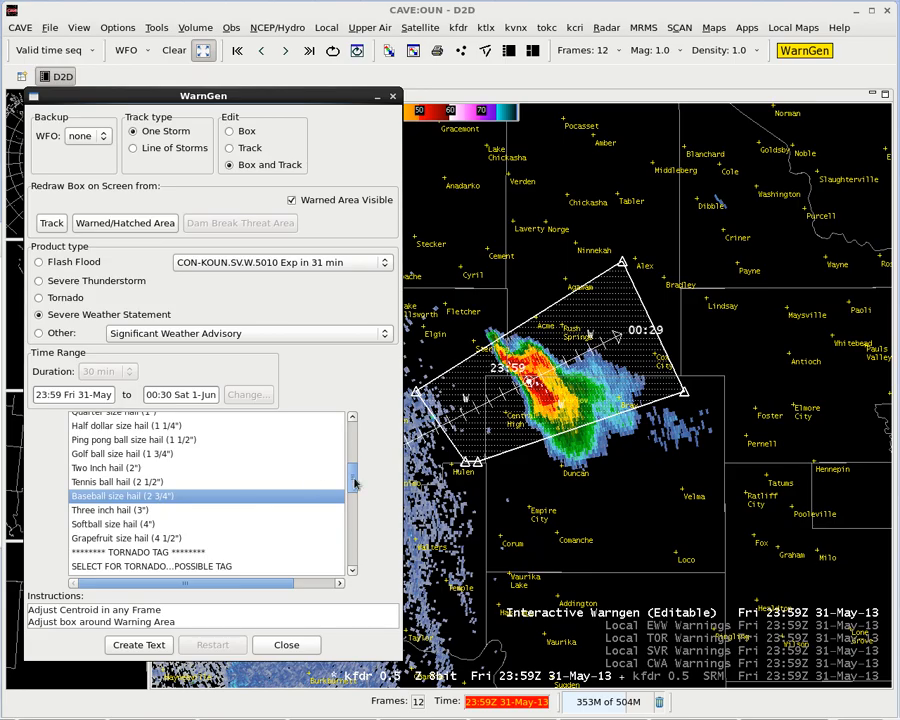
- Review the remaining statement options, from the tornado tag and locations impacted through the calls to action
{"action": "left_click_drag", "start_coordinate": [352, 478], "coordinate": [350, 477]}
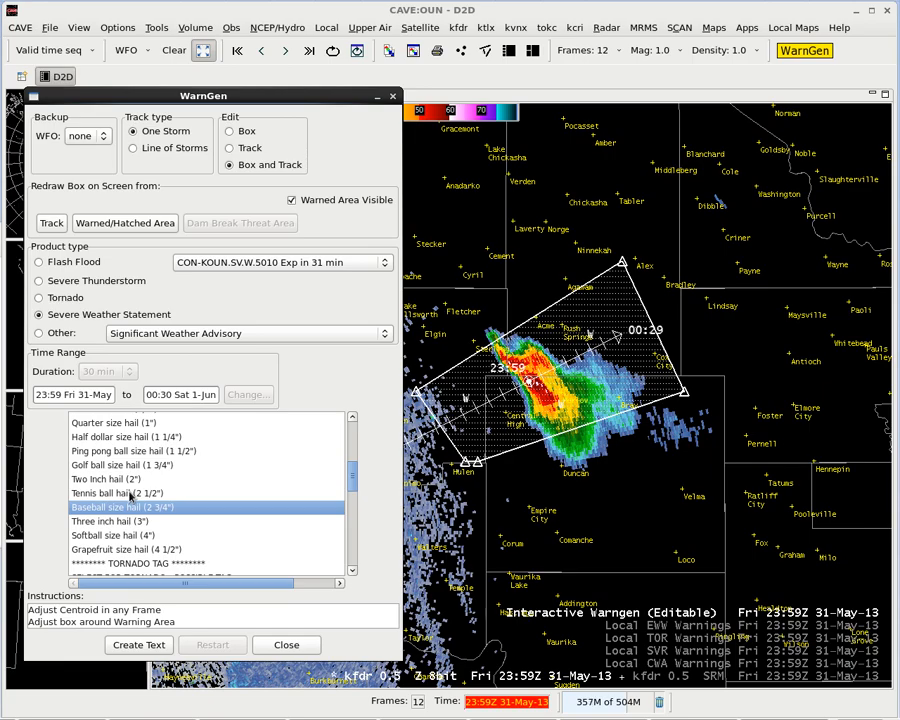
{"action": "scroll", "coordinate": [150, 475], "scroll_direction": "down", "scroll_amount": 2}
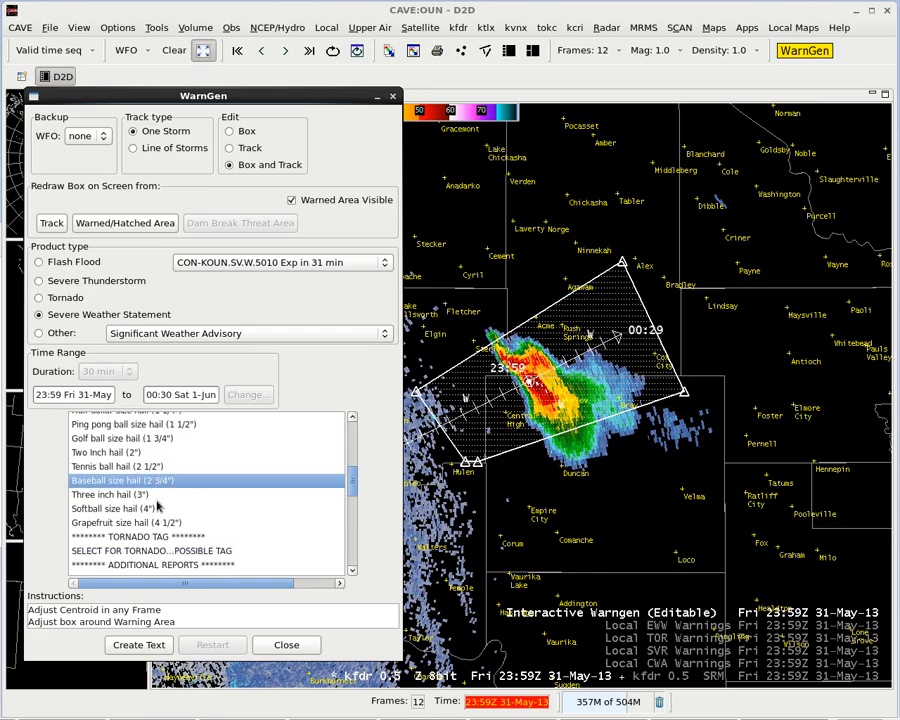
{"action": "scroll", "coordinate": [178, 448], "scroll_direction": "down", "scroll_amount": 2}
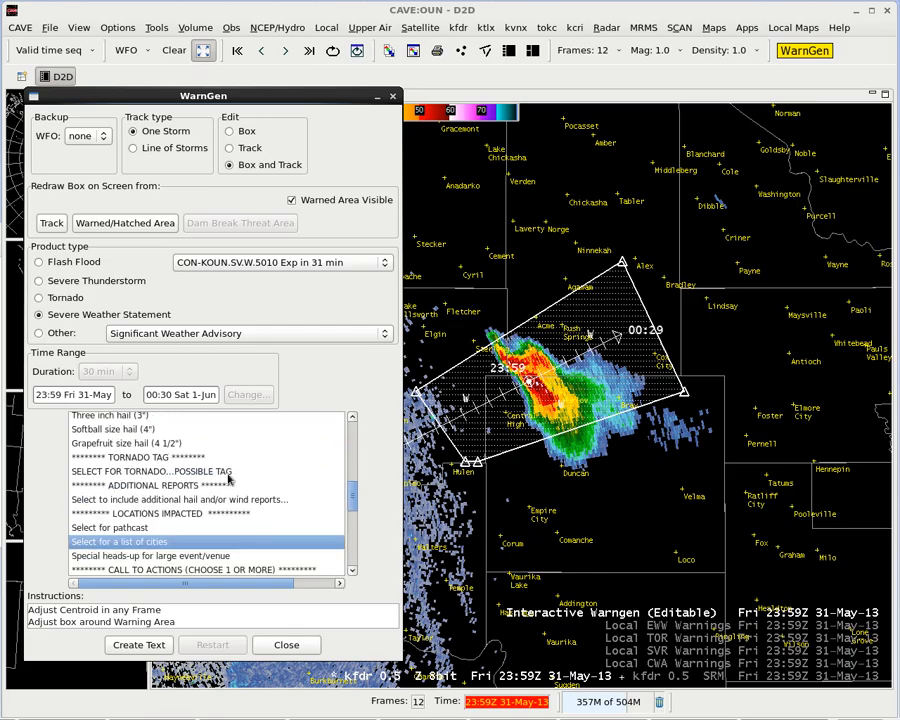
{"action": "scroll", "coordinate": [268, 525], "scroll_direction": "down", "scroll_amount": 1}
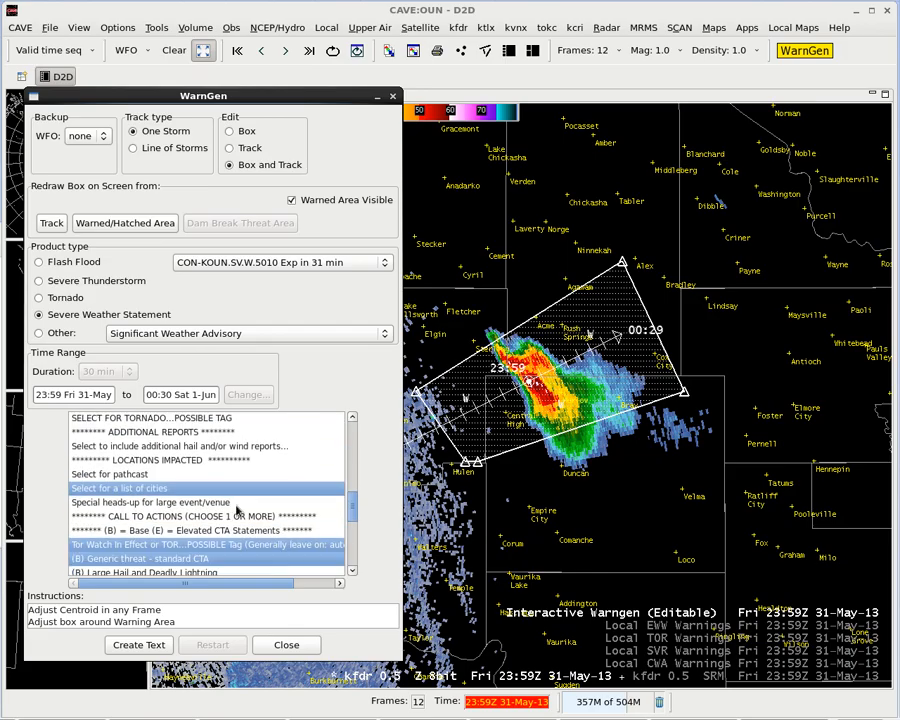
{"action": "scroll", "coordinate": [260, 522], "scroll_direction": "down", "scroll_amount": 2}
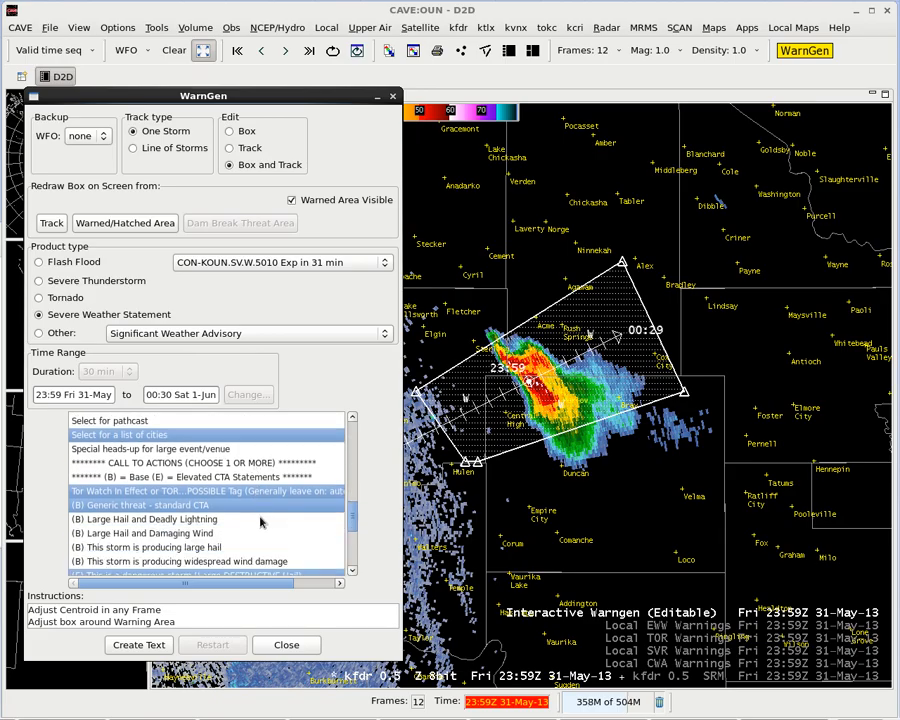
{"action": "scroll", "coordinate": [269, 524], "scroll_direction": "down", "scroll_amount": 1}
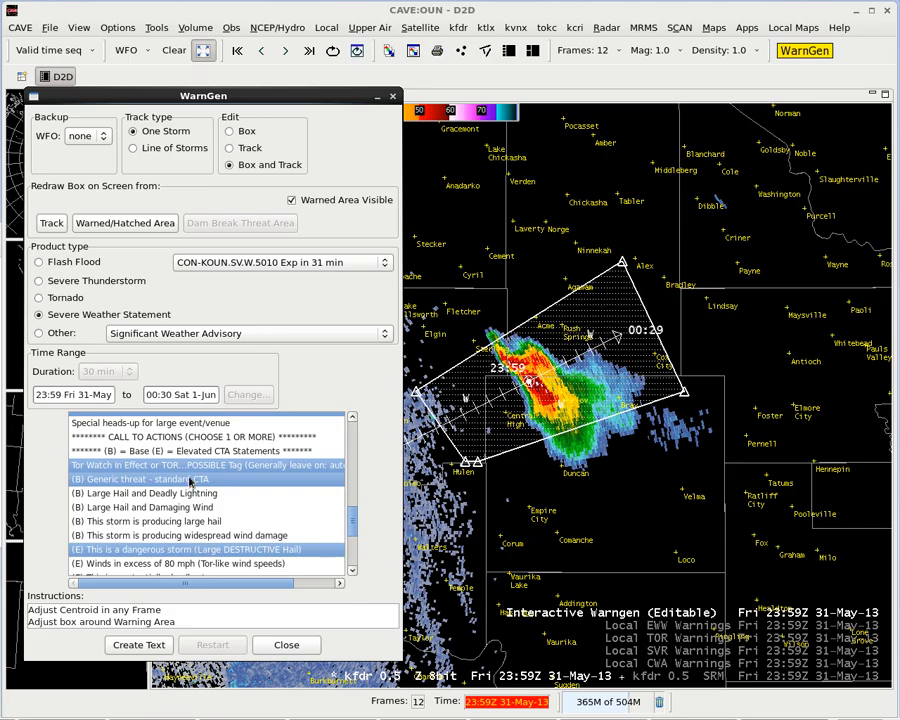
{"action": "scroll", "coordinate": [296, 521], "scroll_direction": "down", "scroll_amount": 2}
{"action": "scroll", "coordinate": [296, 521], "scroll_direction": "down", "scroll_amount": 2}
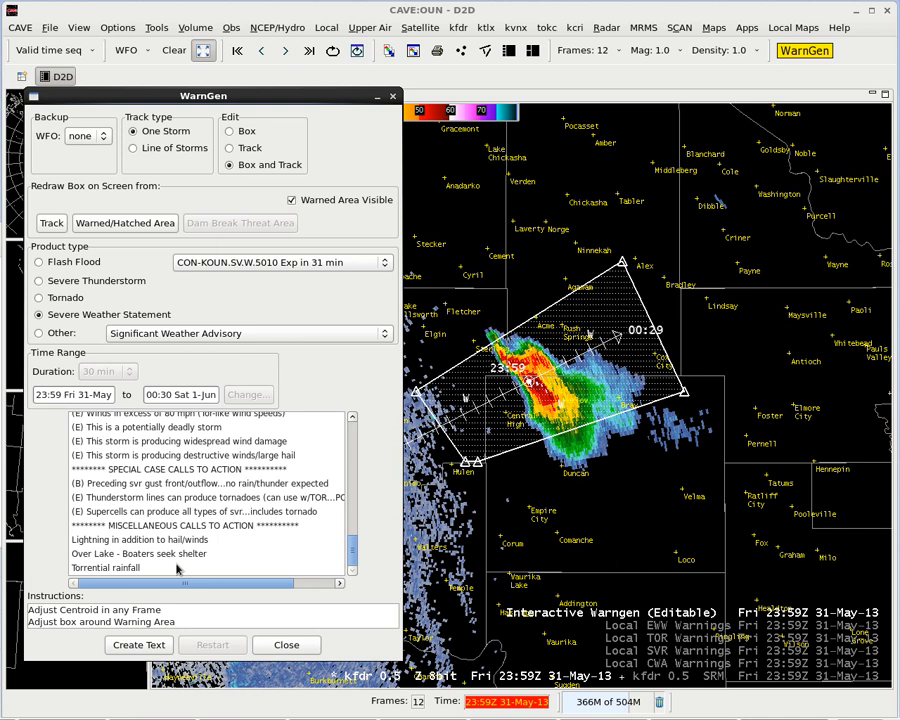
- Move WarnGen off the map and step through the earlier radar frames to check the storm track against the storm's motion
{"action": "left_click_drag", "start_coordinate": [338, 99], "coordinate": [120, 91]}
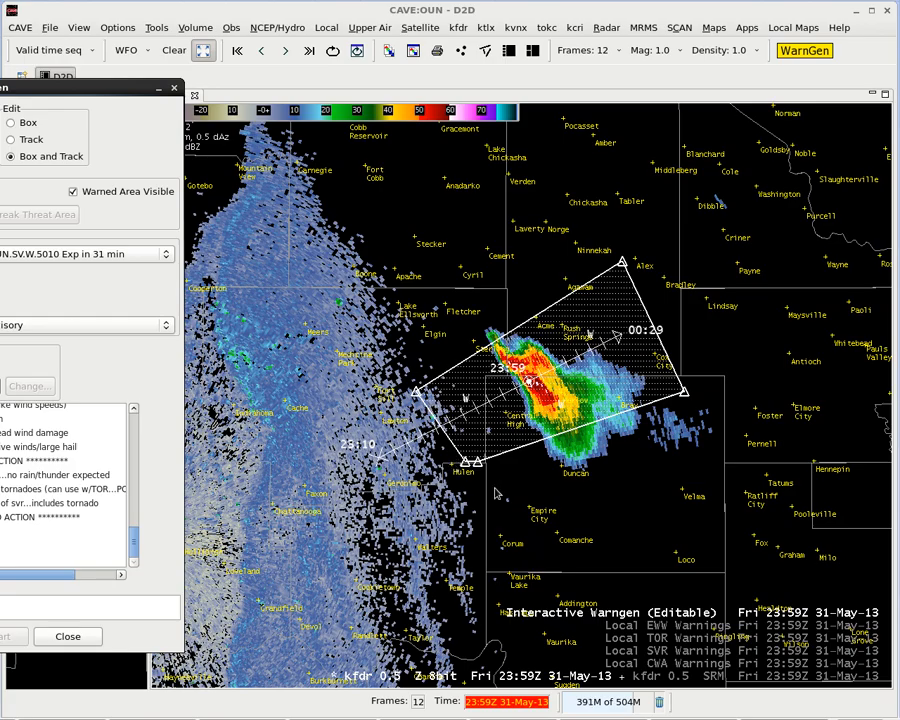
{"action": "key", "text": "Left"}
{"action": "key", "text": "Left"}
{"action": "key", "text": "Left"}
{"action": "key", "text": "Left"}
{"action": "key", "text": "Left"}
{"action": "key", "text": "Left"}
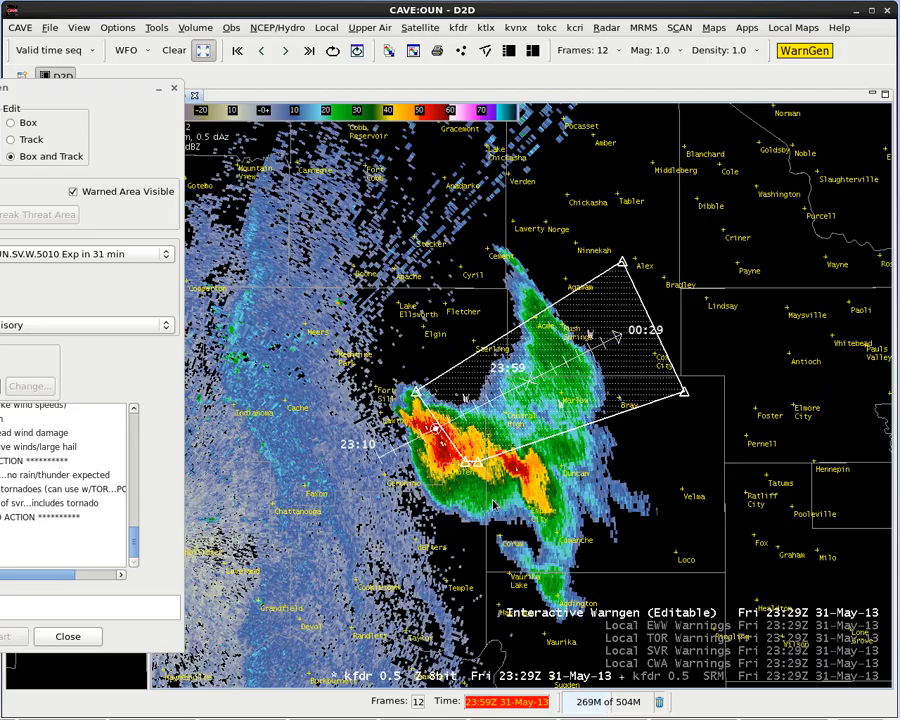
{"action": "key", "text": "Right"}
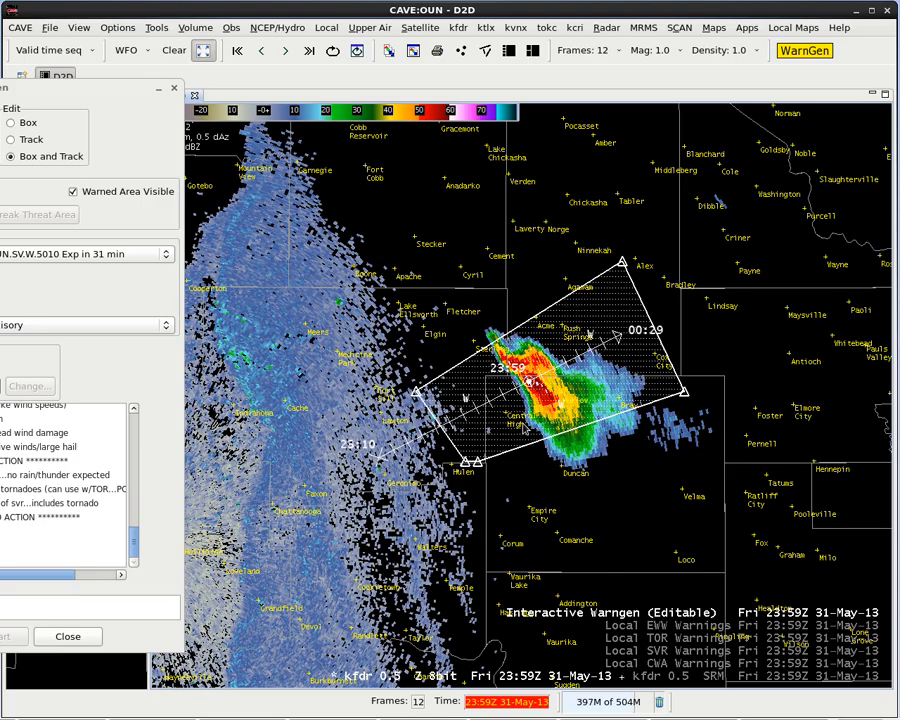
- Pull the warning polygon's three southwestern vertices northeast to the storm's trailing edge, clearing the area the storm has passed
{"action": "left_click_drag", "start_coordinate": [478, 462], "coordinate": [538, 419]}
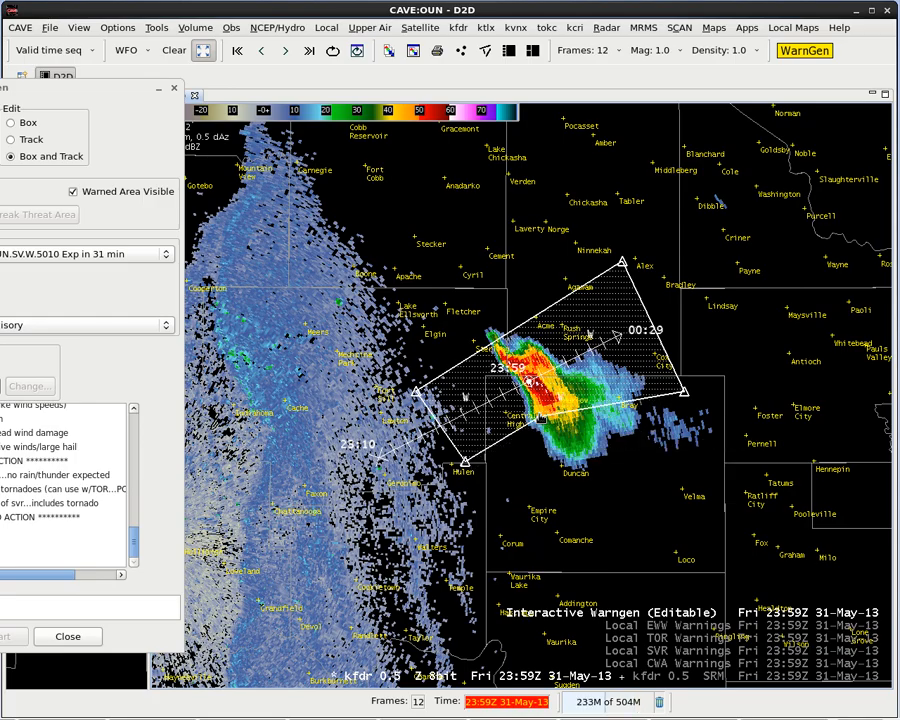
{"action": "left_click_drag", "start_coordinate": [465, 461], "coordinate": [522, 402]}
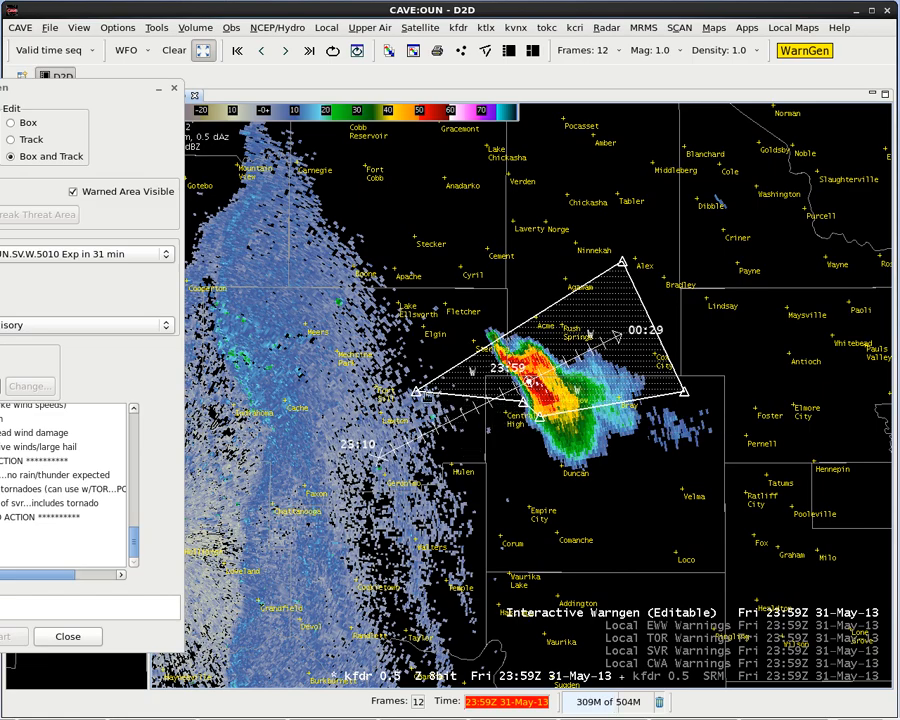
{"action": "left_click_drag", "start_coordinate": [416, 391], "coordinate": [486, 352]}
- Fine-tune the warning polygon by nudging its southern vertex inward and extending its southeastern corner eastward, leaving the western vertex near Sterling
{"action": "scroll", "coordinate": [527, 447], "scroll_direction": "up", "scroll_amount": 1}
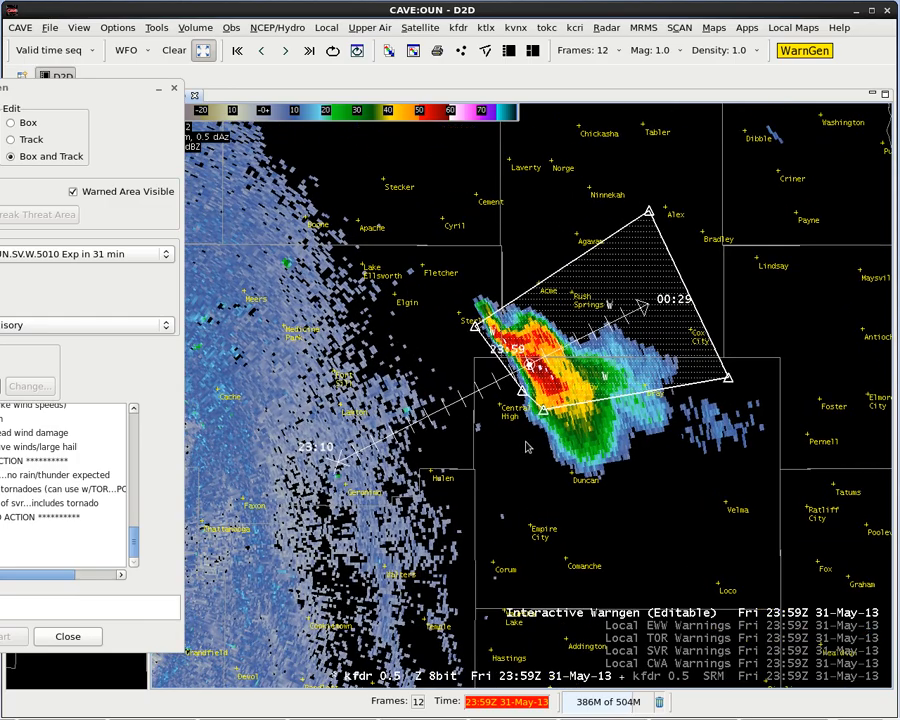
{"action": "scroll", "coordinate": [527, 447], "scroll_direction": "up", "scroll_amount": 1}
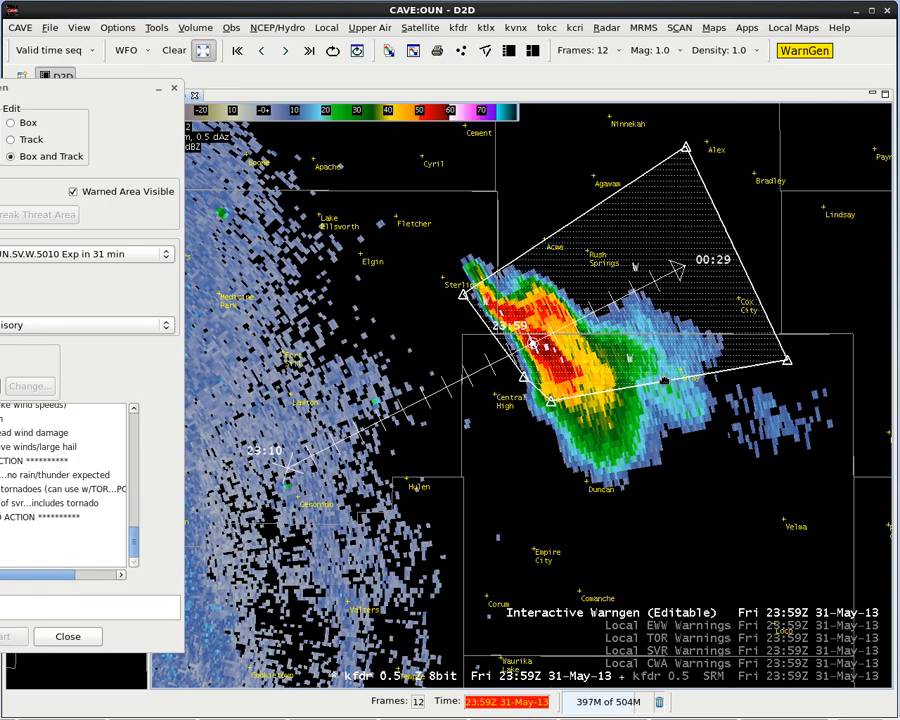
{"action": "left_click_drag", "start_coordinate": [552, 403], "coordinate": [558, 394]}
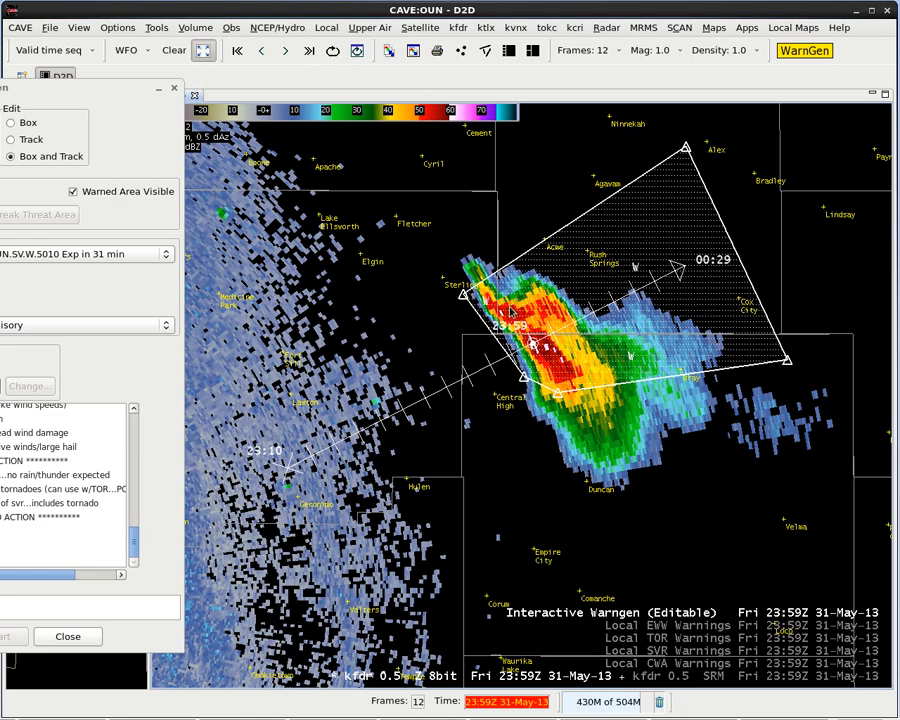
{"action": "left_click_drag", "start_coordinate": [463, 299], "coordinate": [477, 295]}
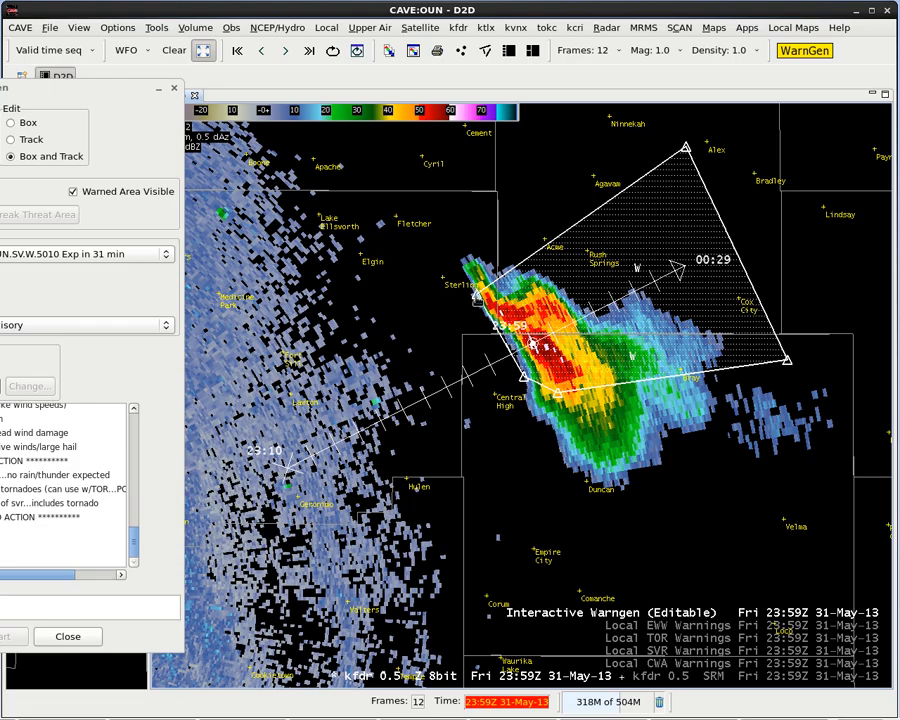
{"action": "left_click_drag", "start_coordinate": [476, 299], "coordinate": [462, 295]}
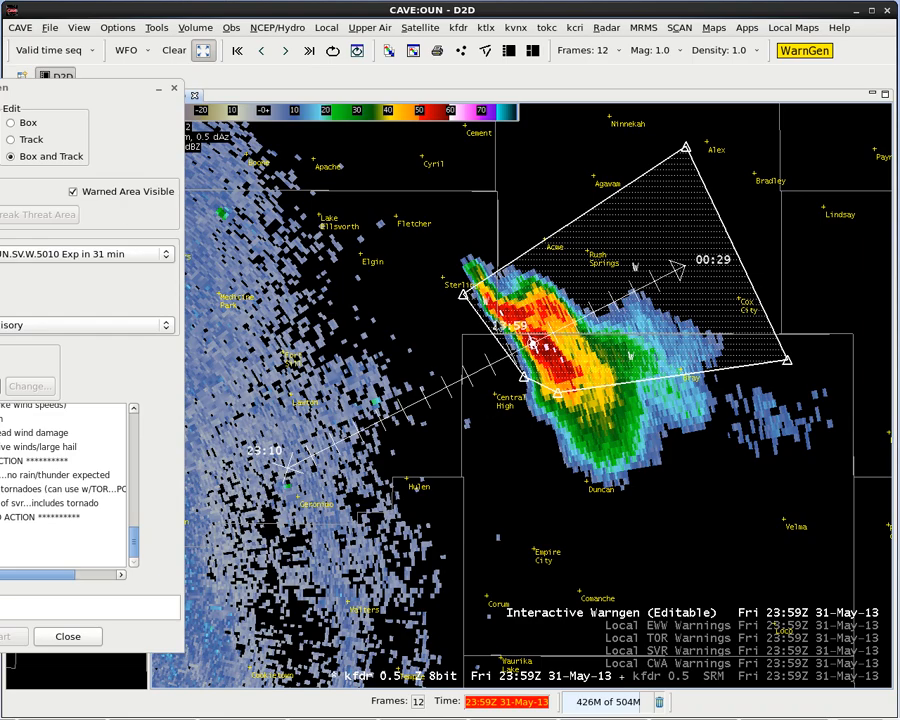
{"action": "left_click_drag", "start_coordinate": [45, 88], "coordinate": [269, 97]}
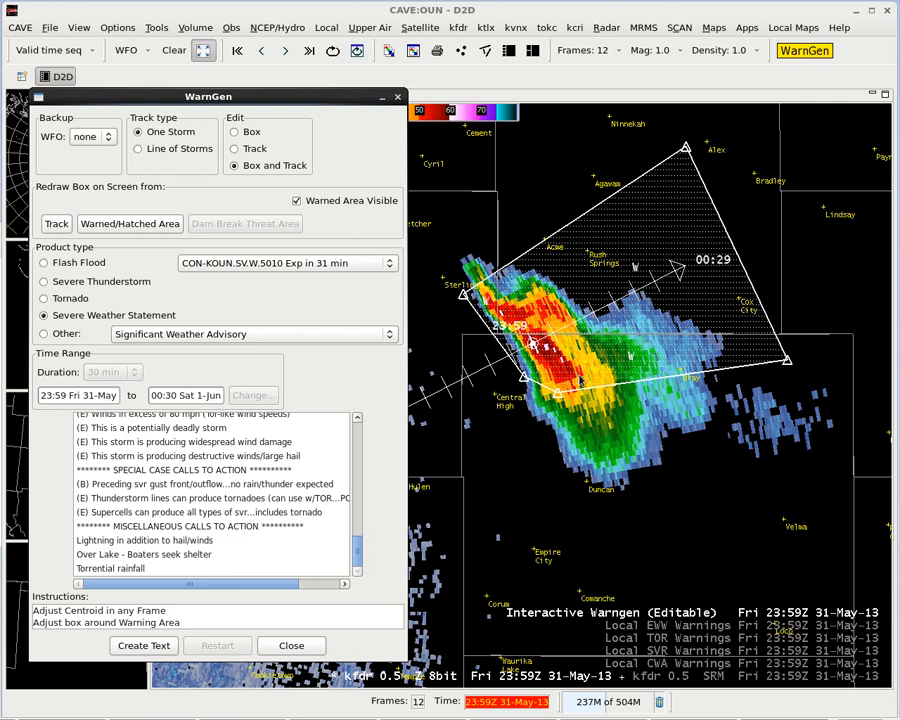
{"action": "left_click_drag", "start_coordinate": [791, 358], "coordinate": [815, 352]}
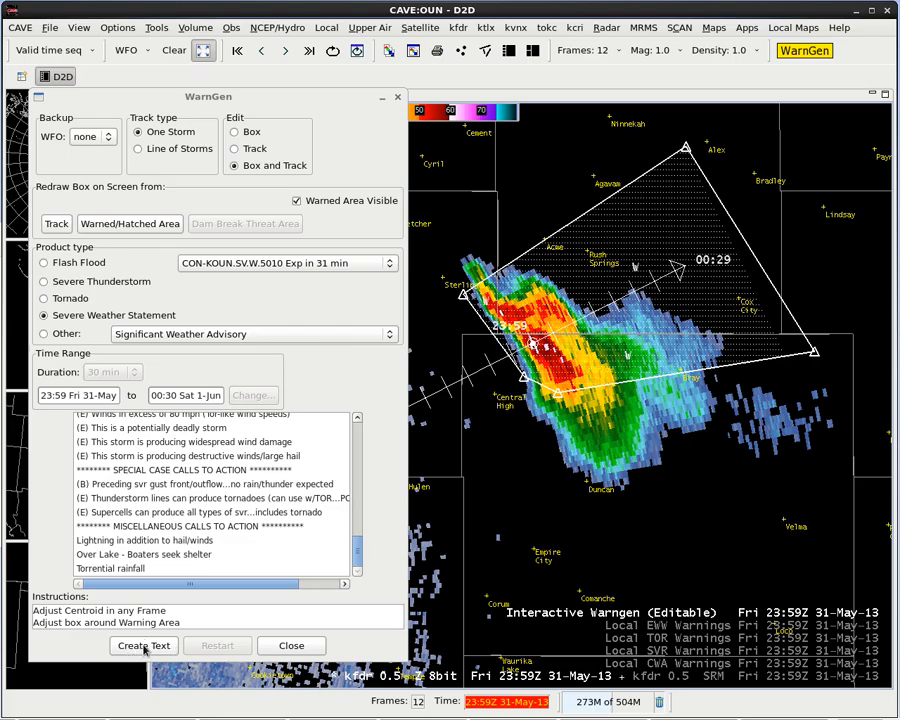
- Open a new text window, move it off the map, then generate the statement text from WarnGen and accept its AWIPS header block
{"action": "left_click", "coordinate": [20, 27]}
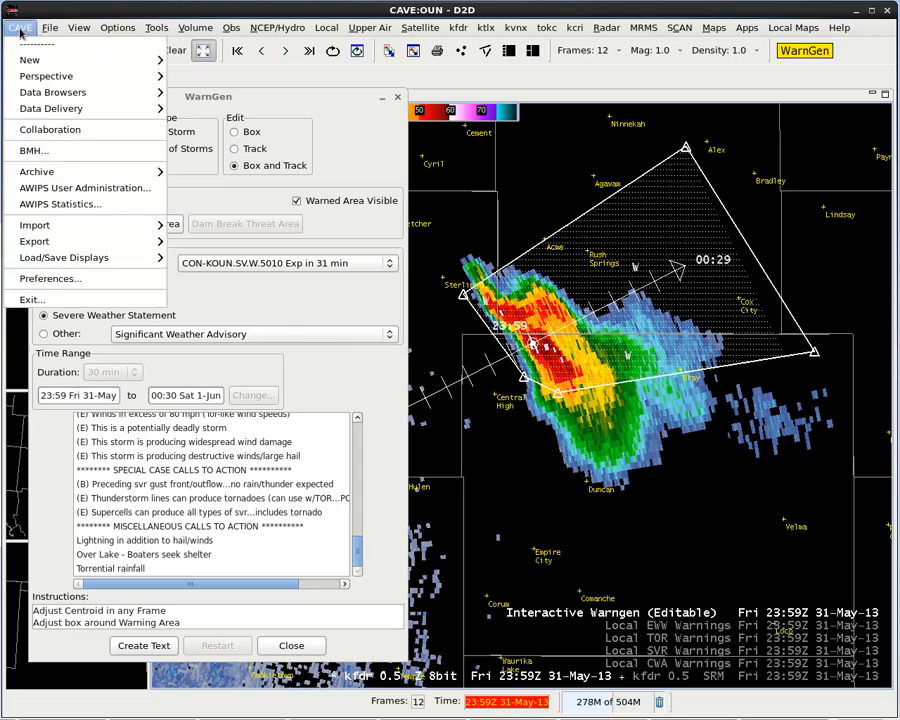
{"action": "mouse_move", "coordinate": [33, 60]}
{"action": "left_click", "coordinate": [215, 125]}
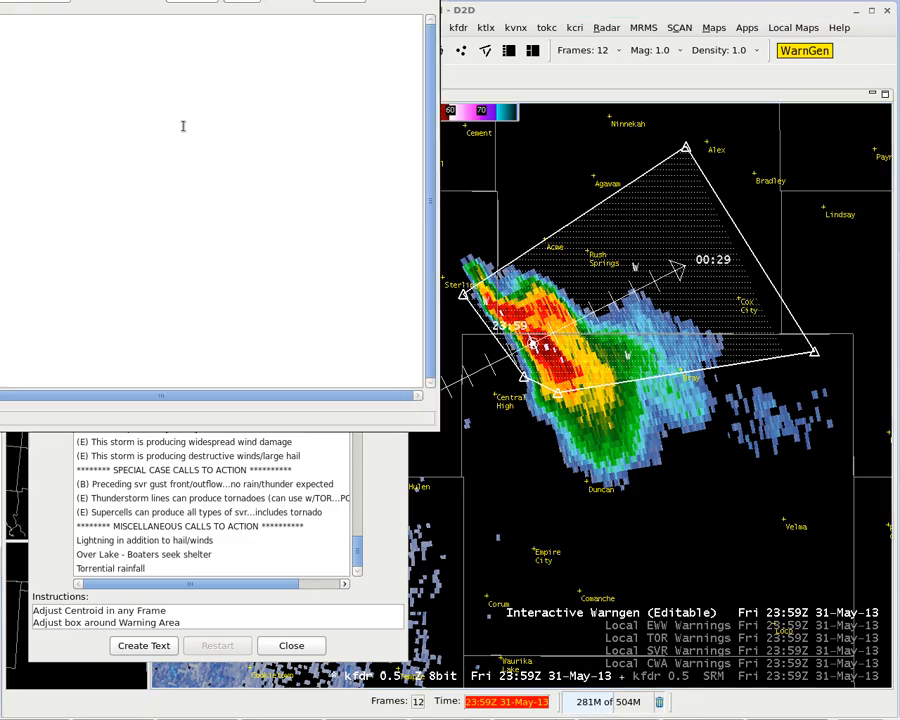
{"action": "left_click", "coordinate": [398, 1]}
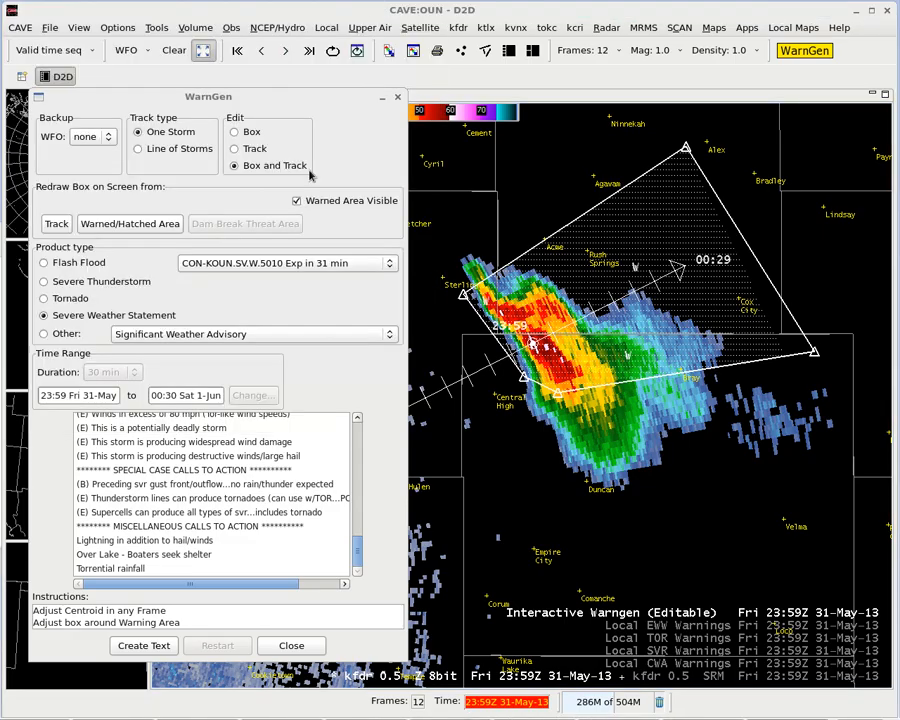
{"action": "left_click", "coordinate": [145, 646]}
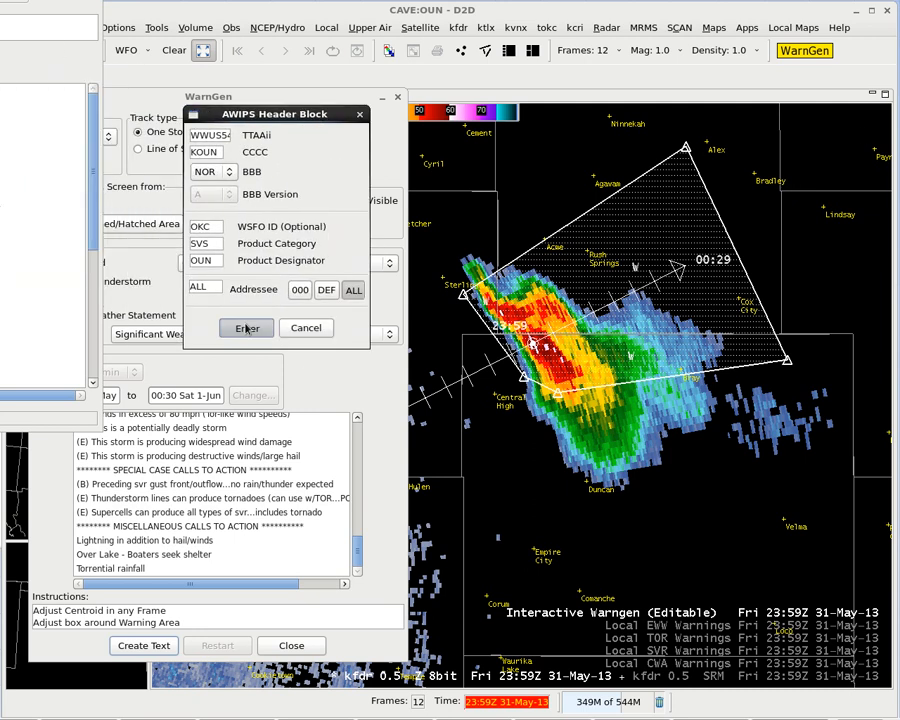
{"action": "left_click", "coordinate": [247, 328]}
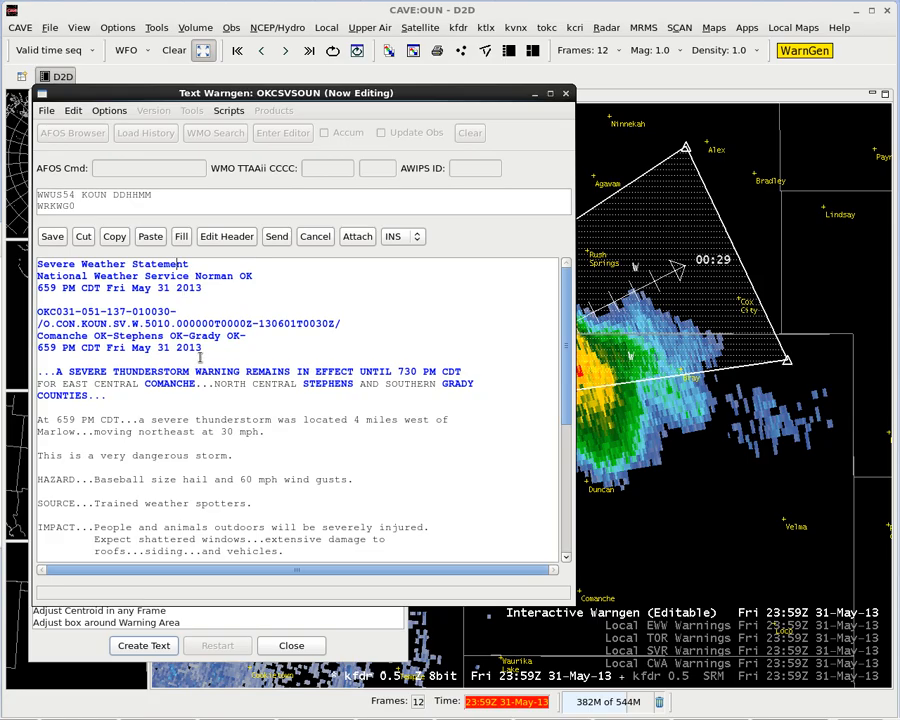
- Add "At 635 PM spotters reported baseball size hail 5 miles east-southeast of Lawton." after the storm motion sentence in the statement
{"action": "double_click", "coordinate": [157, 323]}
{"action": "left_click", "coordinate": [163, 383]}
{"action": "left_click", "coordinate": [279, 428]}
{"action": "type", "text": "A"}
{"action": "type", "text": "t 635 PM"}
{"action": "type", "text": " spotter"}
{"action": "type", "text": "s reported"}
{"action": "type", "text": " baseball si"}
{"action": "type", "text": "ze hail"}
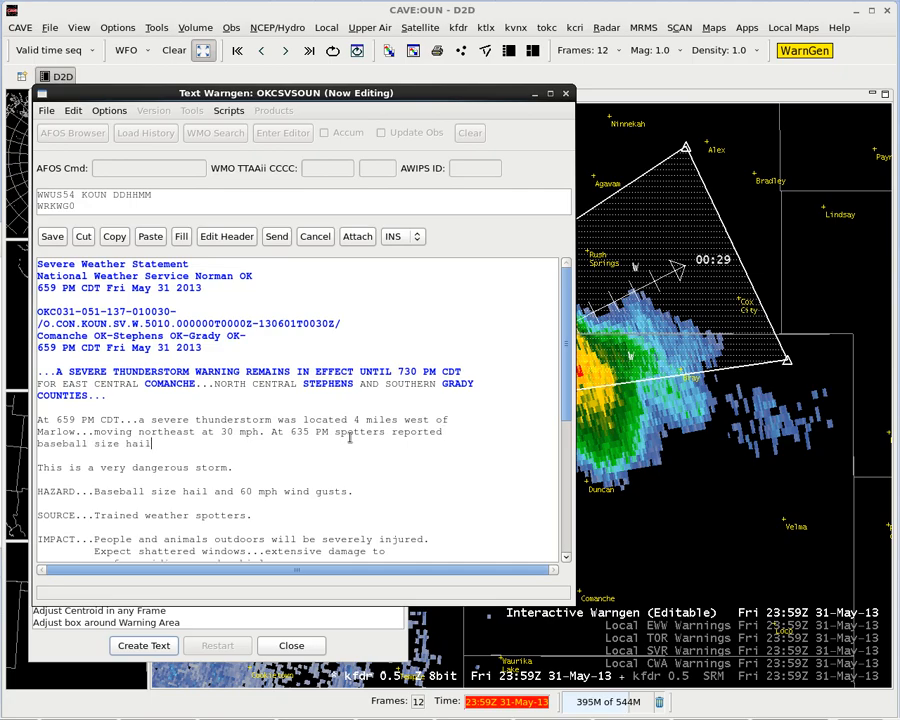
{"action": "type", "text": " 5 miles east-southe"}
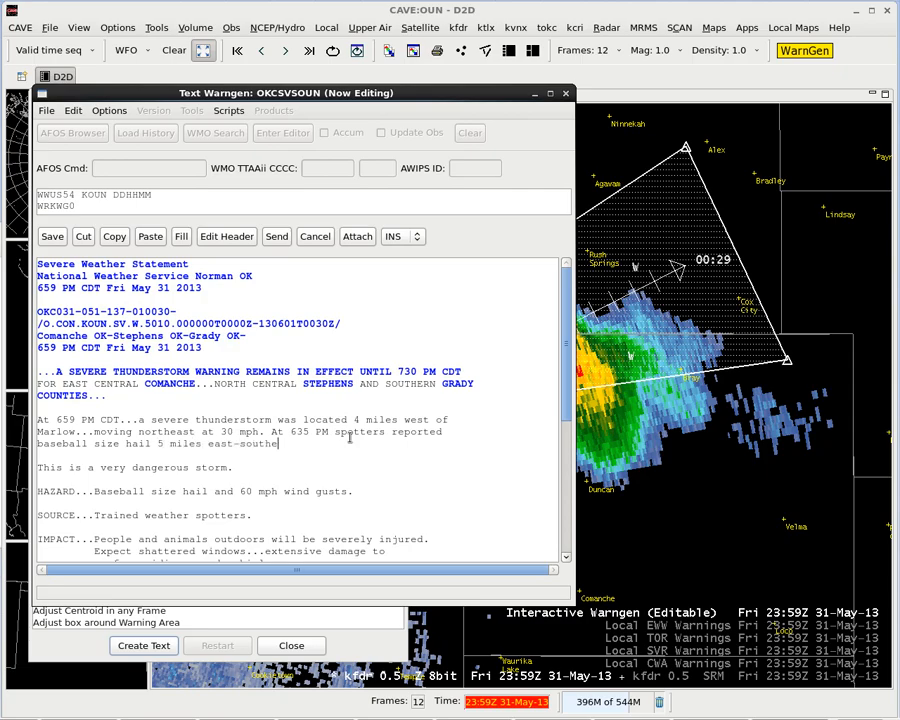
{"action": "type", "text": "ast of Lawton."}
- Proofread the statement text, from the headline and hazard lines through the locations, precautionary actions, coordinates and hail and wind tags
{"action": "scroll", "coordinate": [372, 465], "scroll_direction": "down", "scroll_amount": 3}
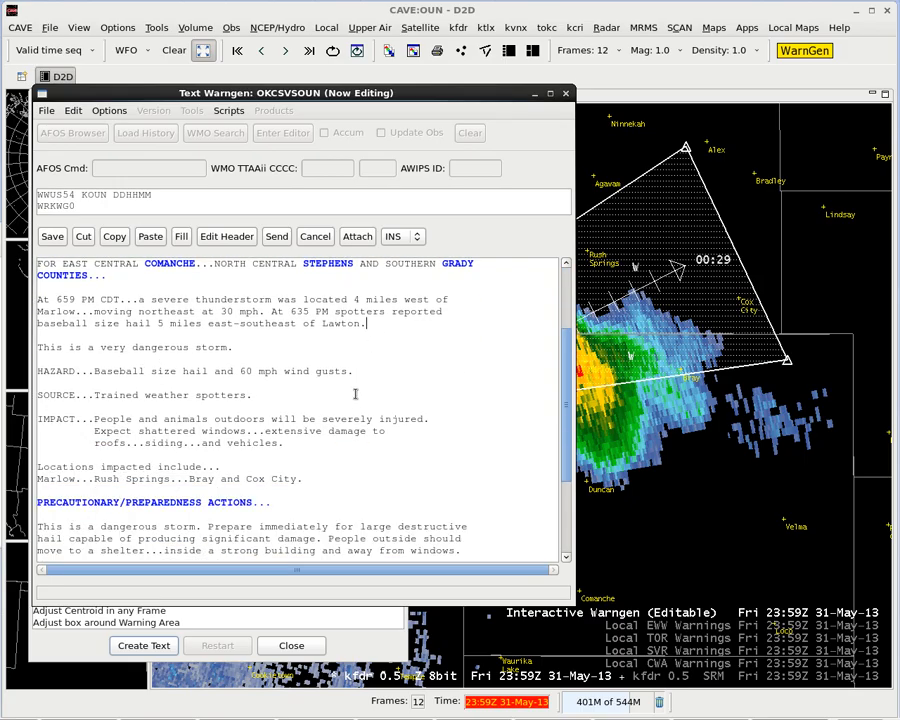
{"action": "scroll", "coordinate": [391, 418], "scroll_direction": "down", "scroll_amount": 1}
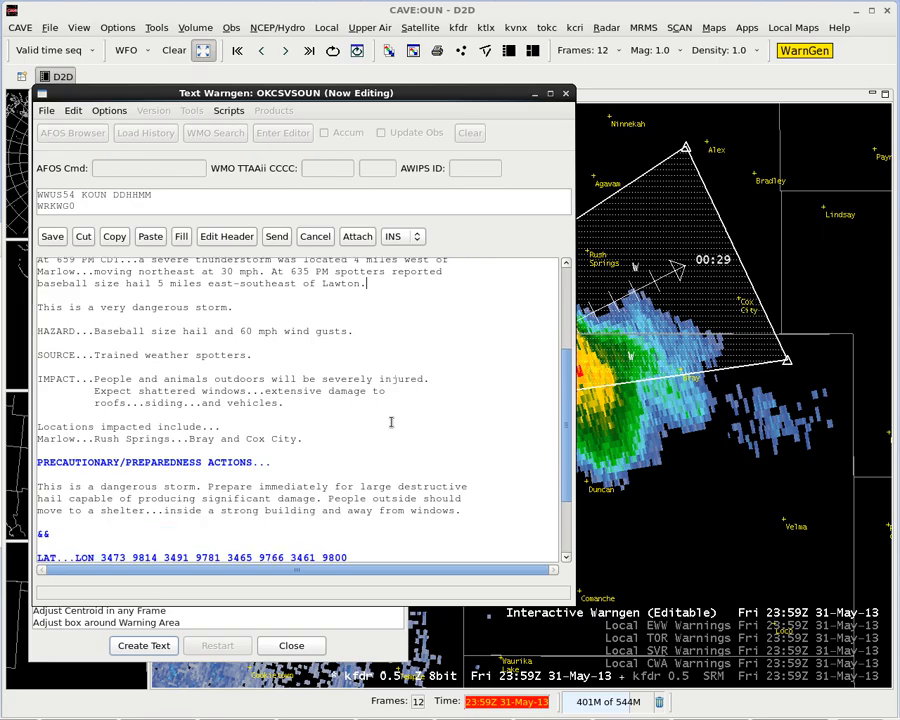
{"action": "scroll", "coordinate": [275, 315], "scroll_direction": "down", "scroll_amount": 2}
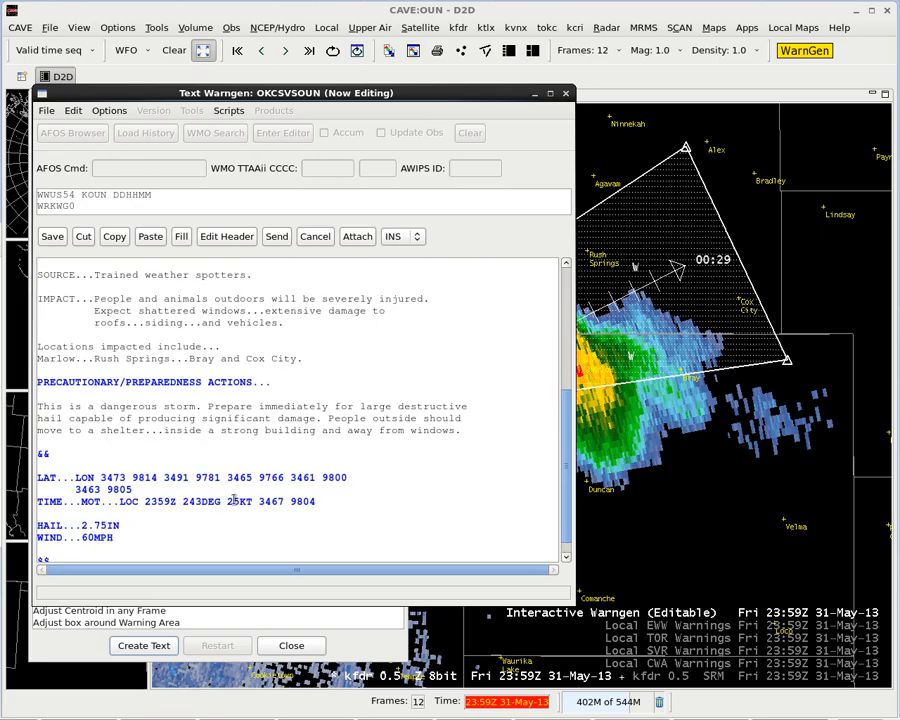
{"action": "scroll", "coordinate": [234, 499], "scroll_direction": "up", "scroll_amount": 1}
{"action": "scroll", "coordinate": [234, 499], "scroll_direction": "up", "scroll_amount": 1}
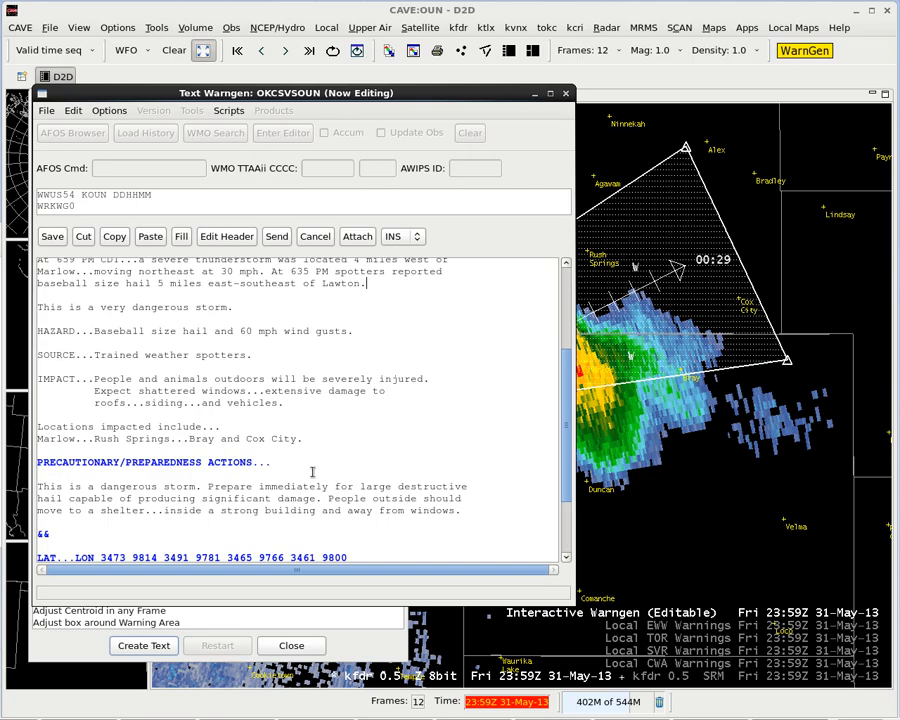
{"action": "scroll", "coordinate": [312, 472], "scroll_direction": "down", "scroll_amount": 1}
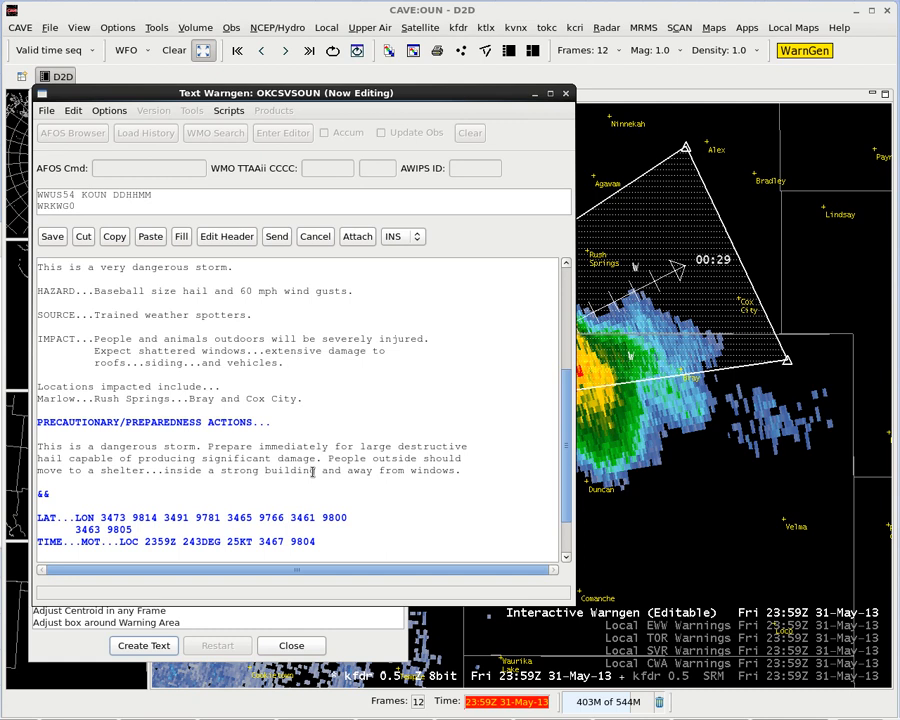
{"action": "scroll", "coordinate": [316, 466], "scroll_direction": "up", "scroll_amount": 2}
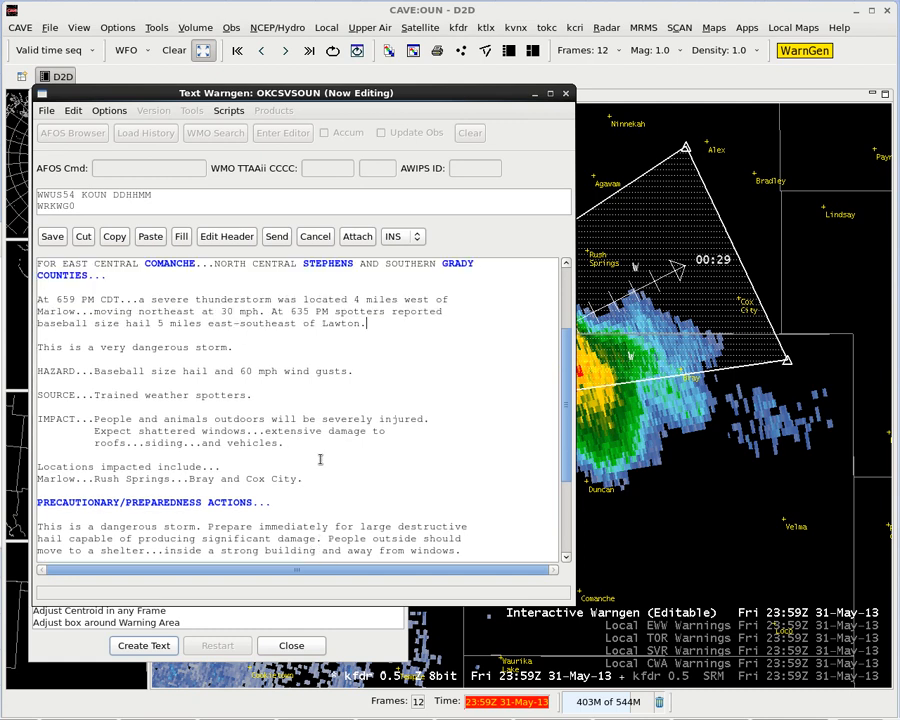
{"action": "scroll", "coordinate": [320, 459], "scroll_direction": "up", "scroll_amount": 1}
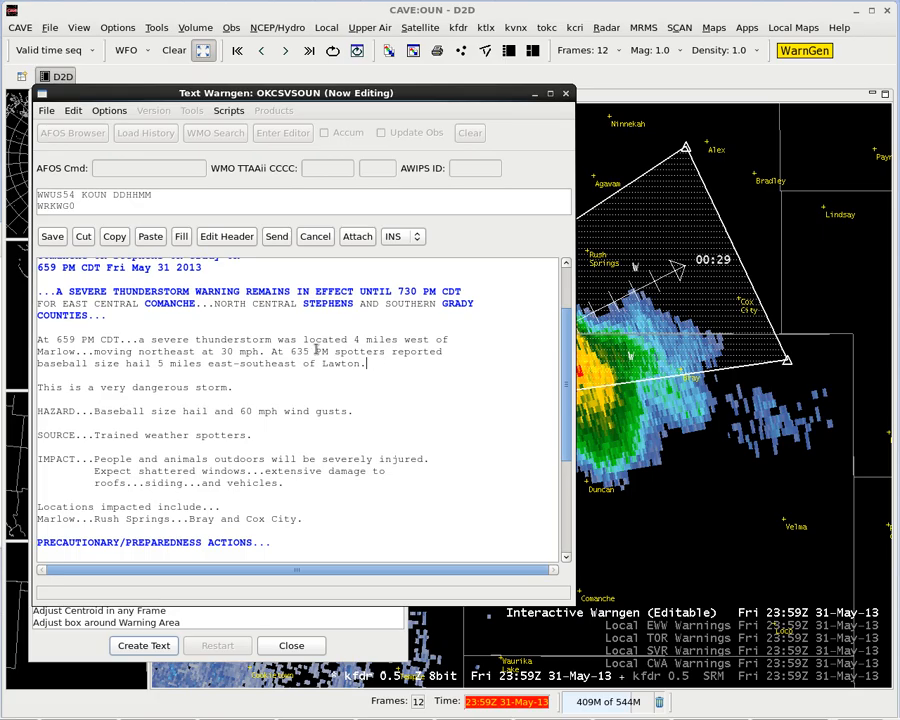
{"action": "scroll", "coordinate": [404, 370], "scroll_direction": "down", "scroll_amount": 5}
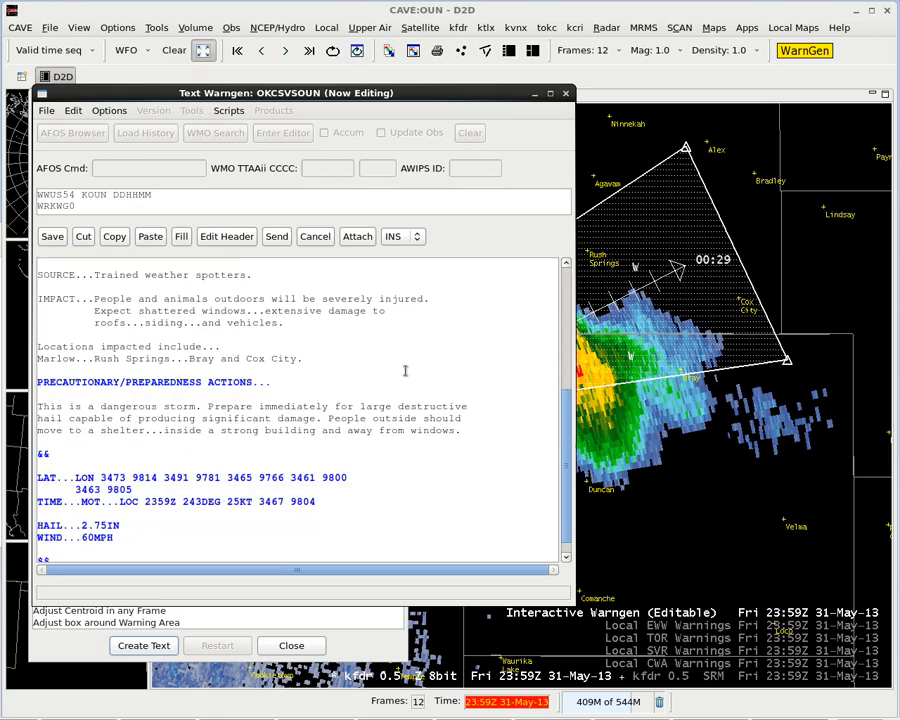
{"action": "scroll", "coordinate": [404, 370], "scroll_direction": "down", "scroll_amount": 1}
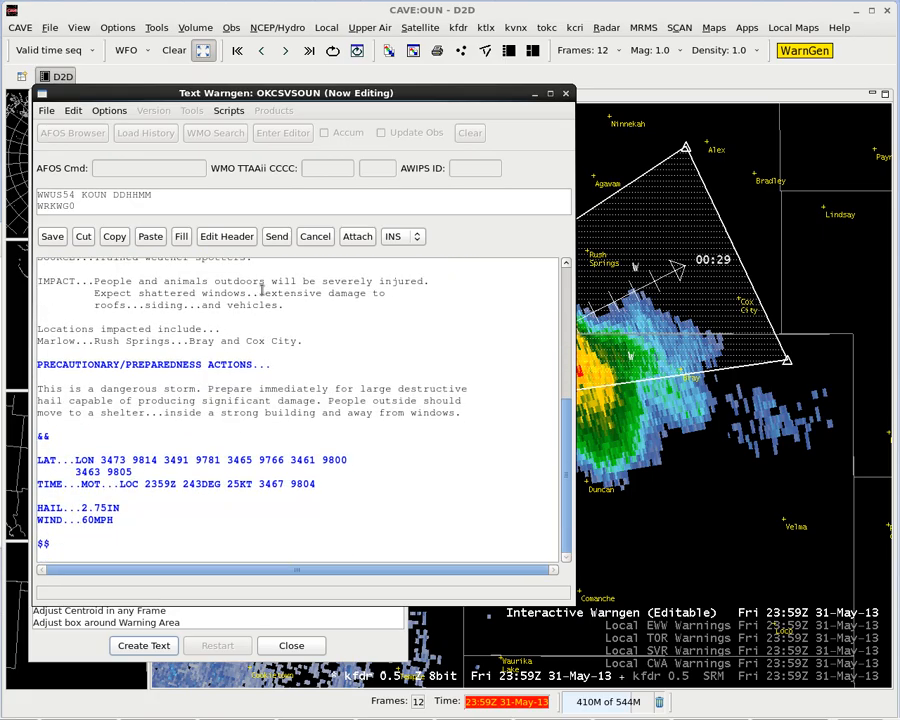
- Send the Severe Weather Statement, going ahead past the QC alert and confirming, and move the text window off the map
{"action": "left_click", "coordinate": [277, 237]}
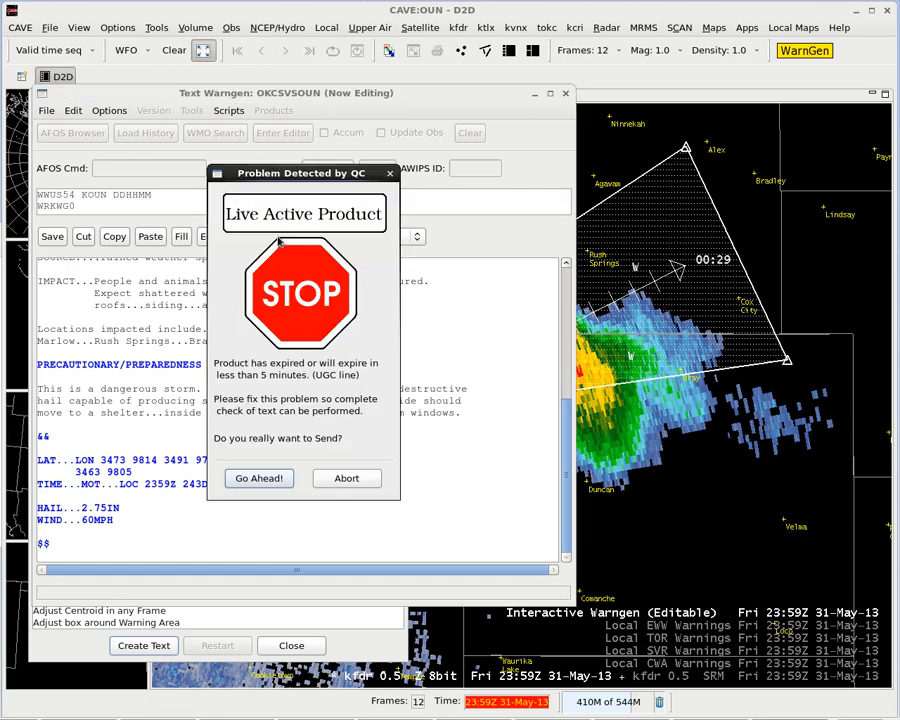
{"action": "left_click", "coordinate": [265, 484]}
{"action": "left_click", "coordinate": [250, 462]}
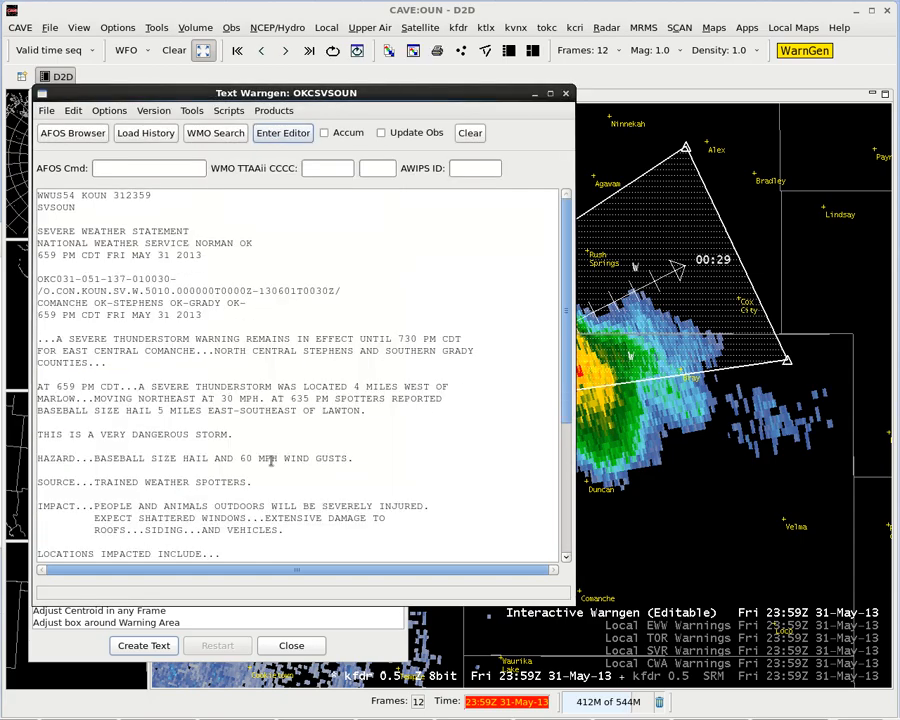
{"action": "left_click_drag", "start_coordinate": [499, 94], "coordinate": [487, 97]}
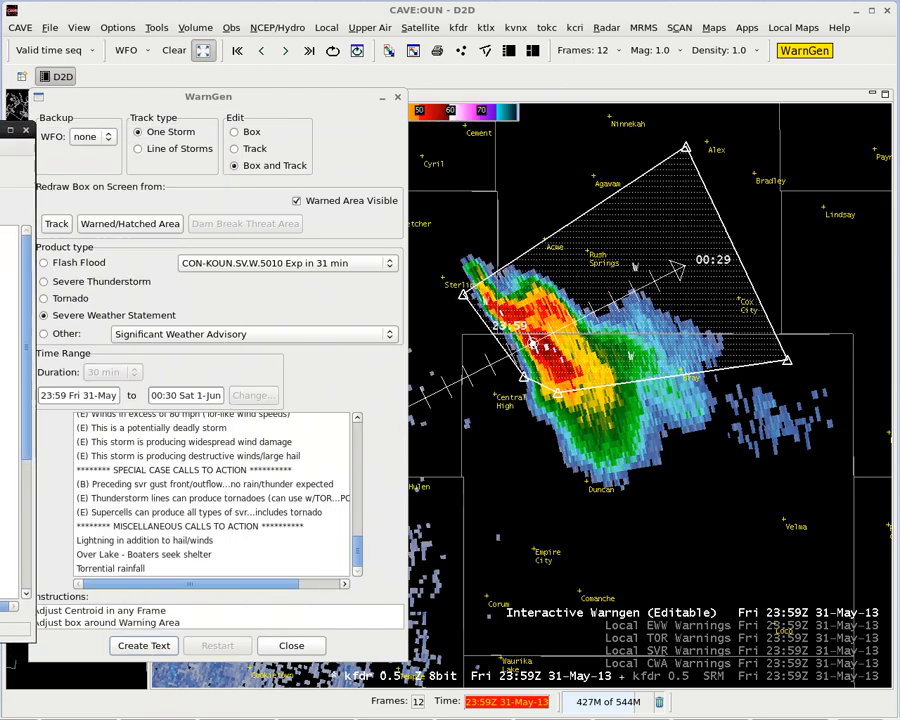
- Show the Local SVR and Local TOR Warnings layers on the map and hide the Interactive WarnGen layer
{"action": "left_click", "coordinate": [630, 667]}
{"action": "left_click", "coordinate": [634, 651]}
{"action": "left_click", "coordinate": [626, 637]}
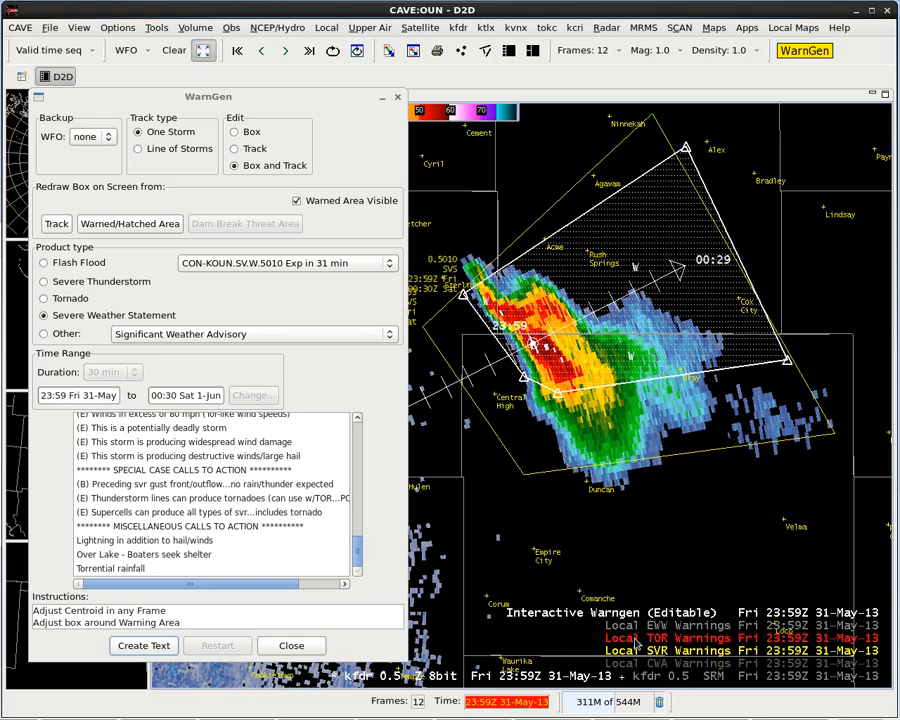
{"action": "left_click", "coordinate": [565, 614]}
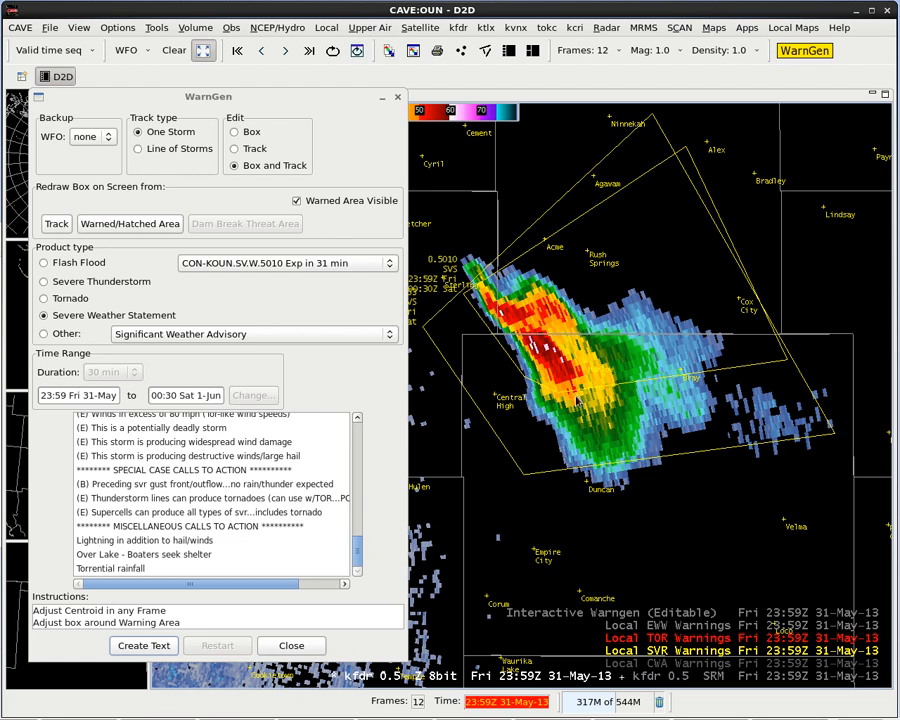
- Step back and forth through the radar frames to compare the original and updated warning polygons with the storm's position
{"action": "key", "text": "Left"}
{"action": "key", "text": "Left"}
{"action": "key", "text": "Right"}
{"action": "key", "text": "Right"}
{"action": "key", "text": "Right"}
{"action": "key", "text": "Right"}
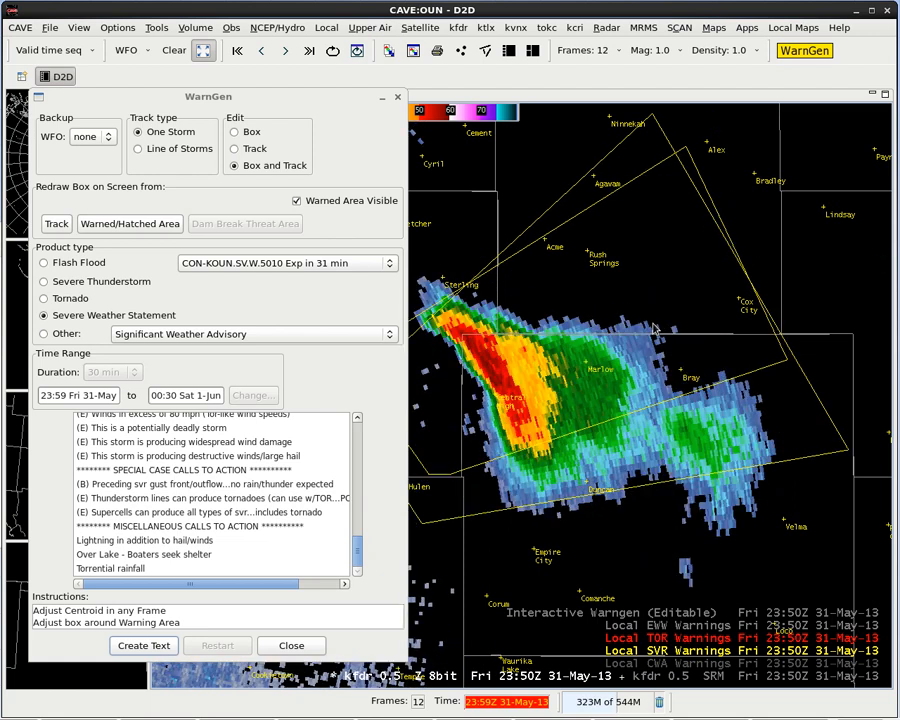
{"action": "key", "text": "Left"}
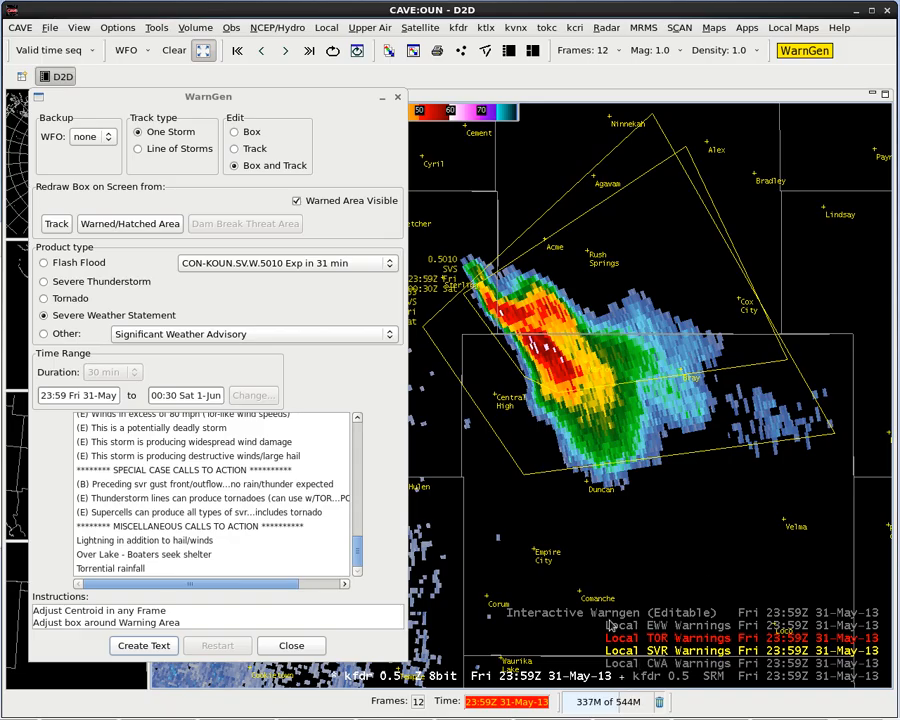
- Set the CAVE clock back to 23:40 on 31 May 2013, kept frozen, and swap the Northern Hemisphere map into the main pane
{"action": "left_click", "coordinate": [517, 703]}
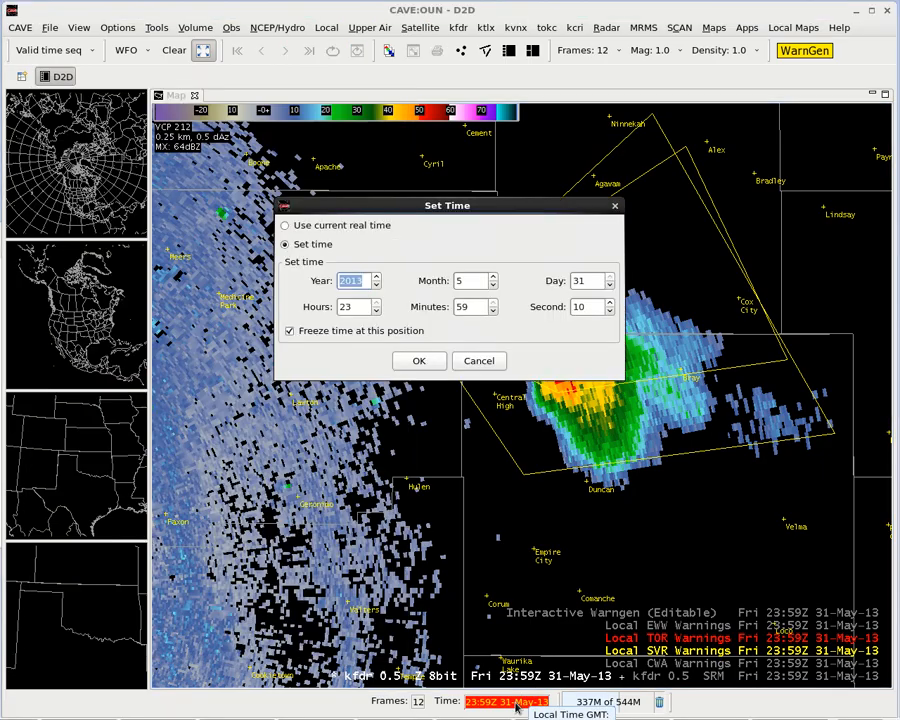
{"action": "double_click", "coordinate": [492, 311]}
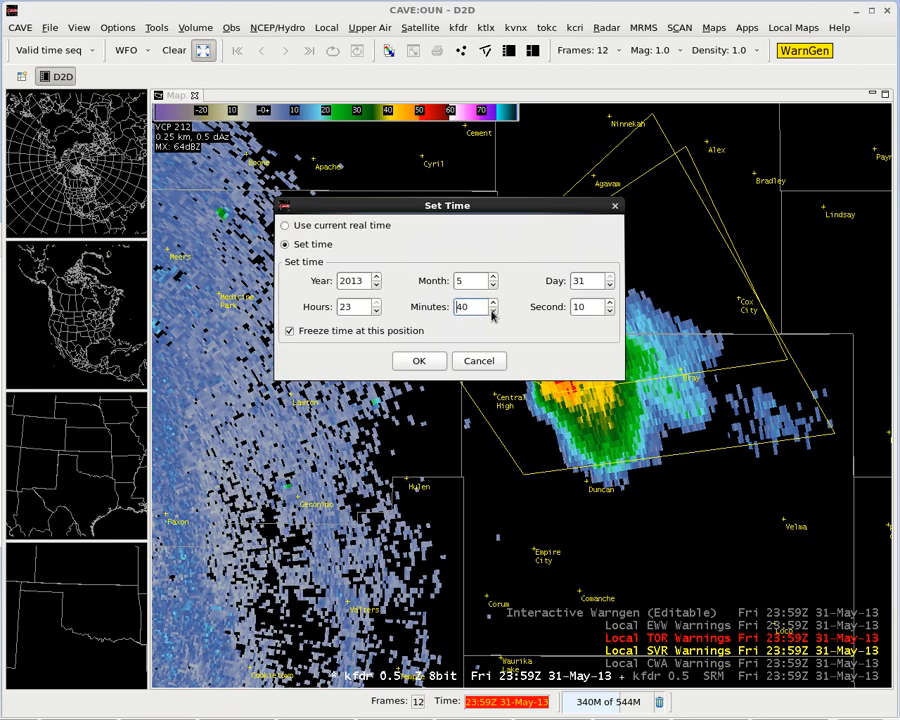
{"action": "left_click", "coordinate": [419, 361]}
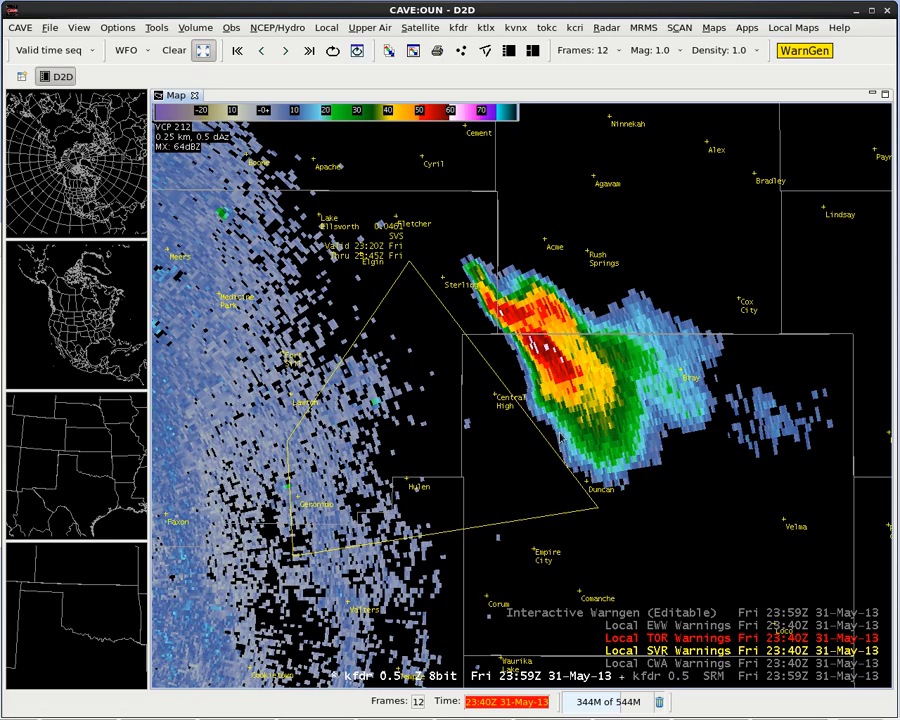
{"action": "left_click", "coordinate": [80, 114]}
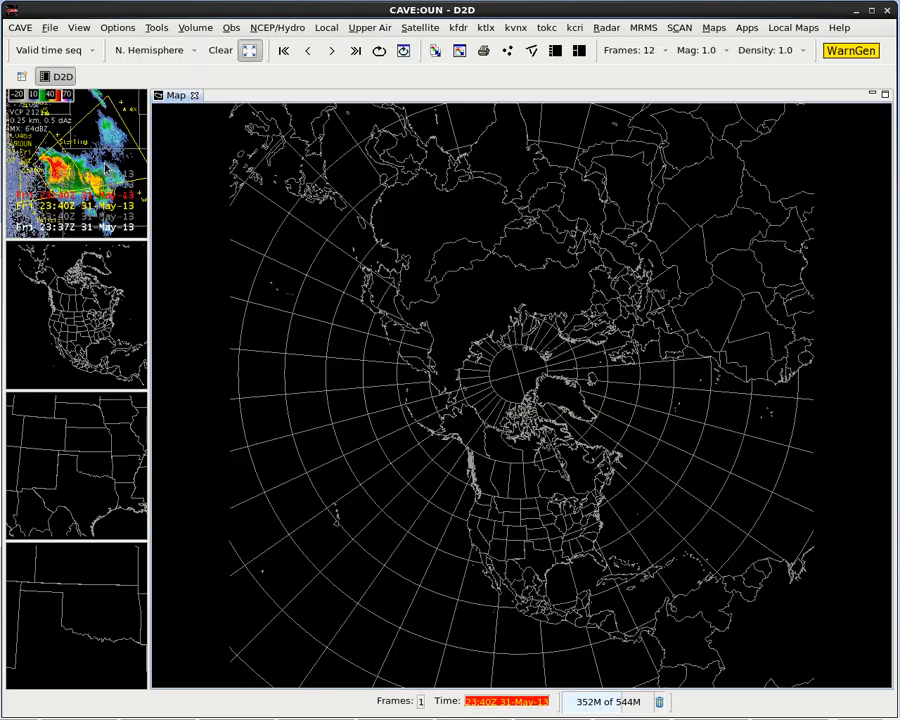